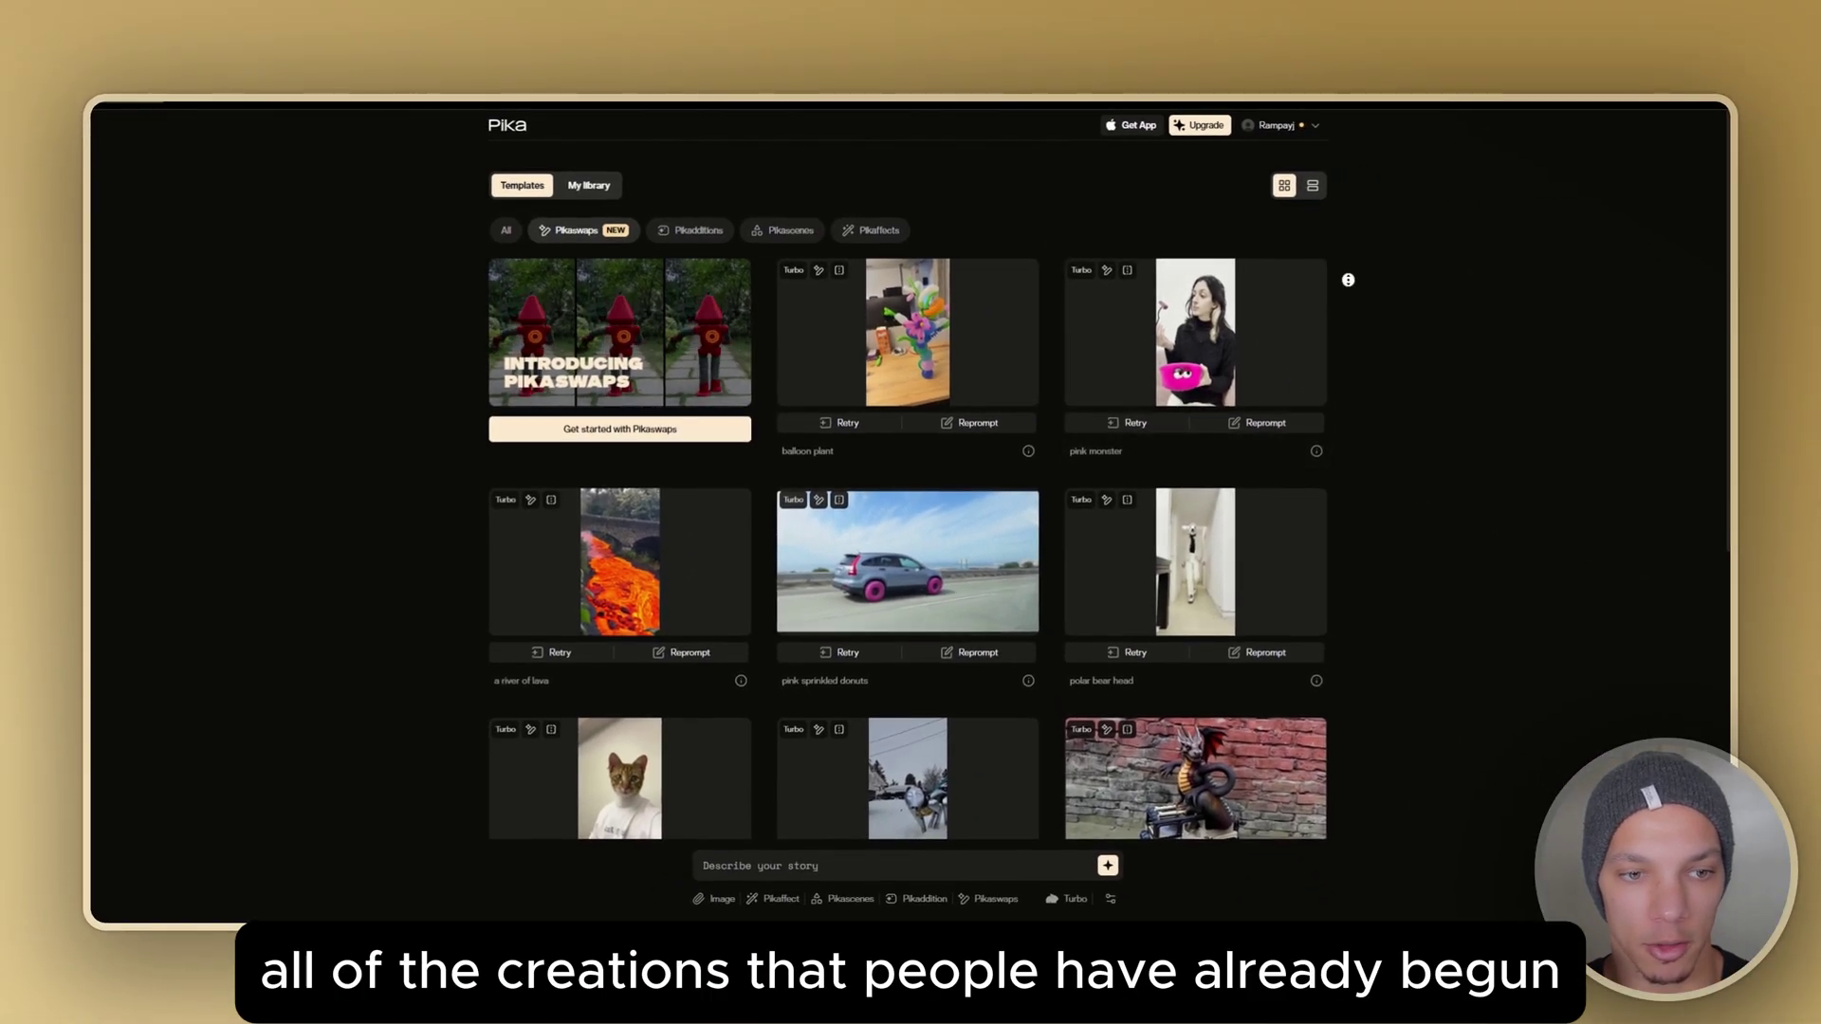
- Scroll through the templates and reuse the cat-head example's settings
{"action": "scroll", "coordinate": [1348, 280], "scroll_direction": "down", "scroll_amount": 3}
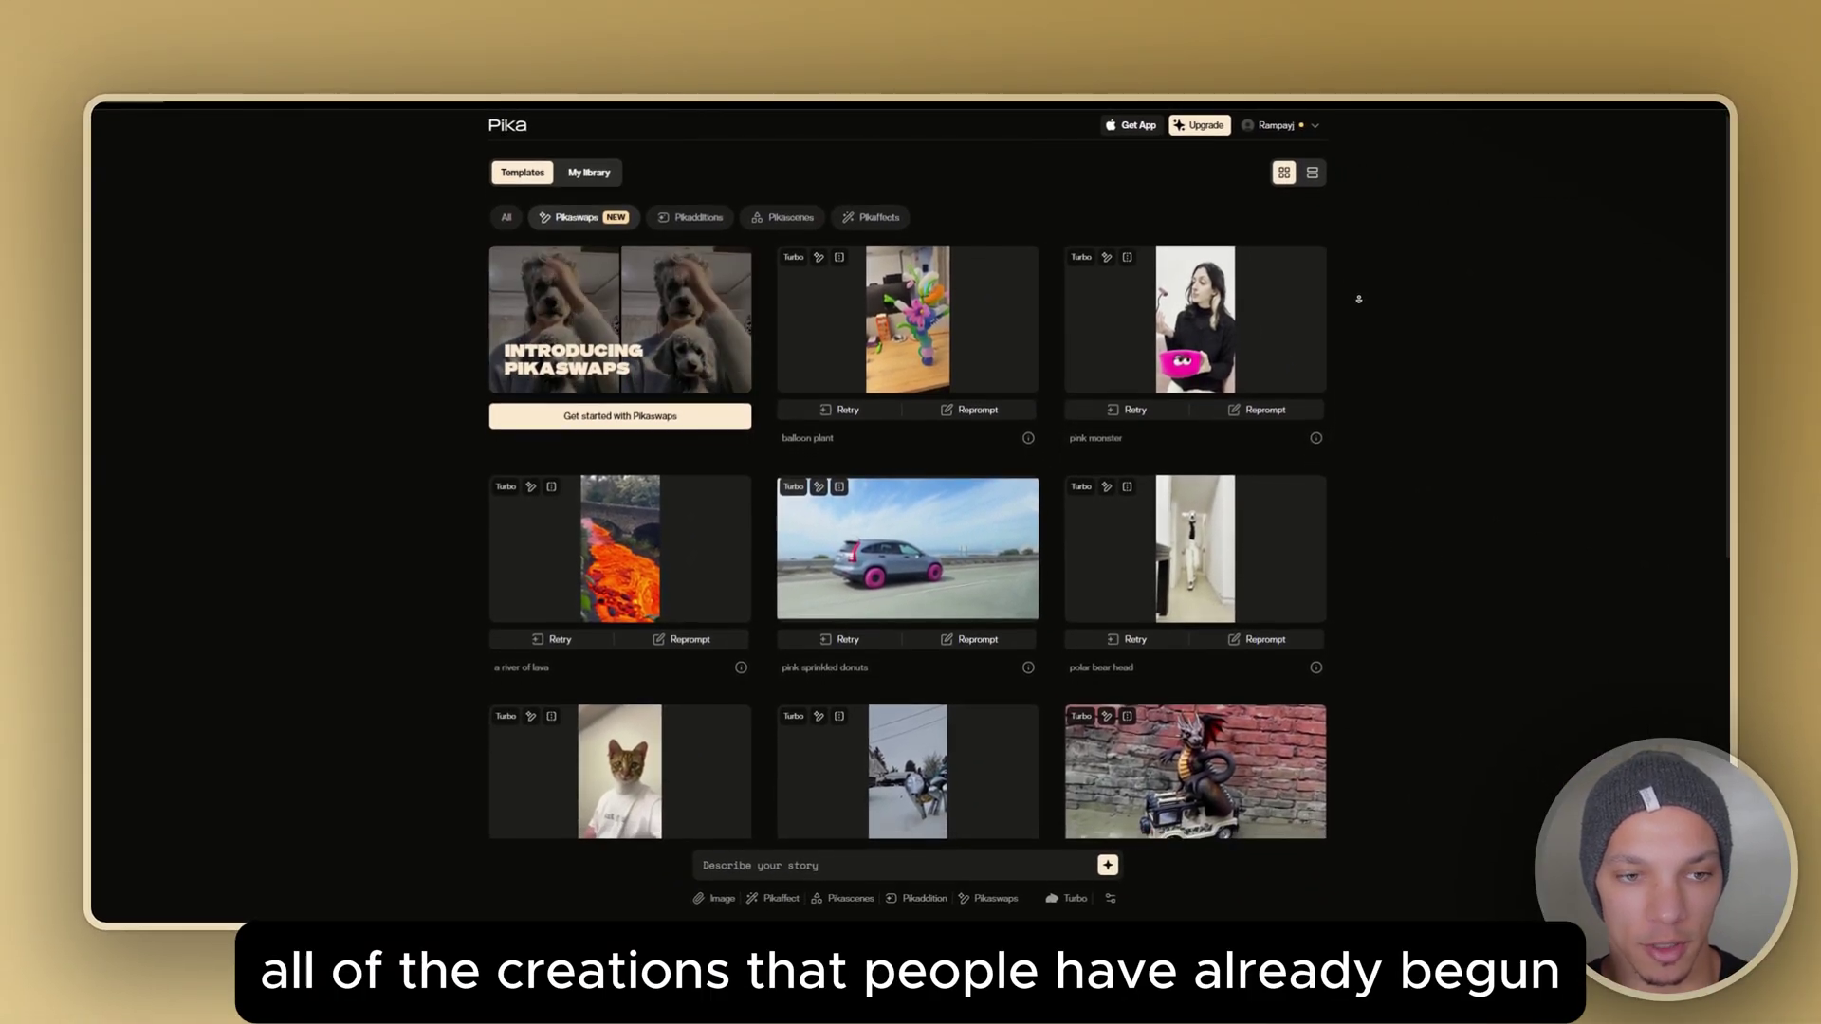
{"action": "scroll", "coordinate": [1358, 302], "scroll_direction": "down", "scroll_amount": 3}
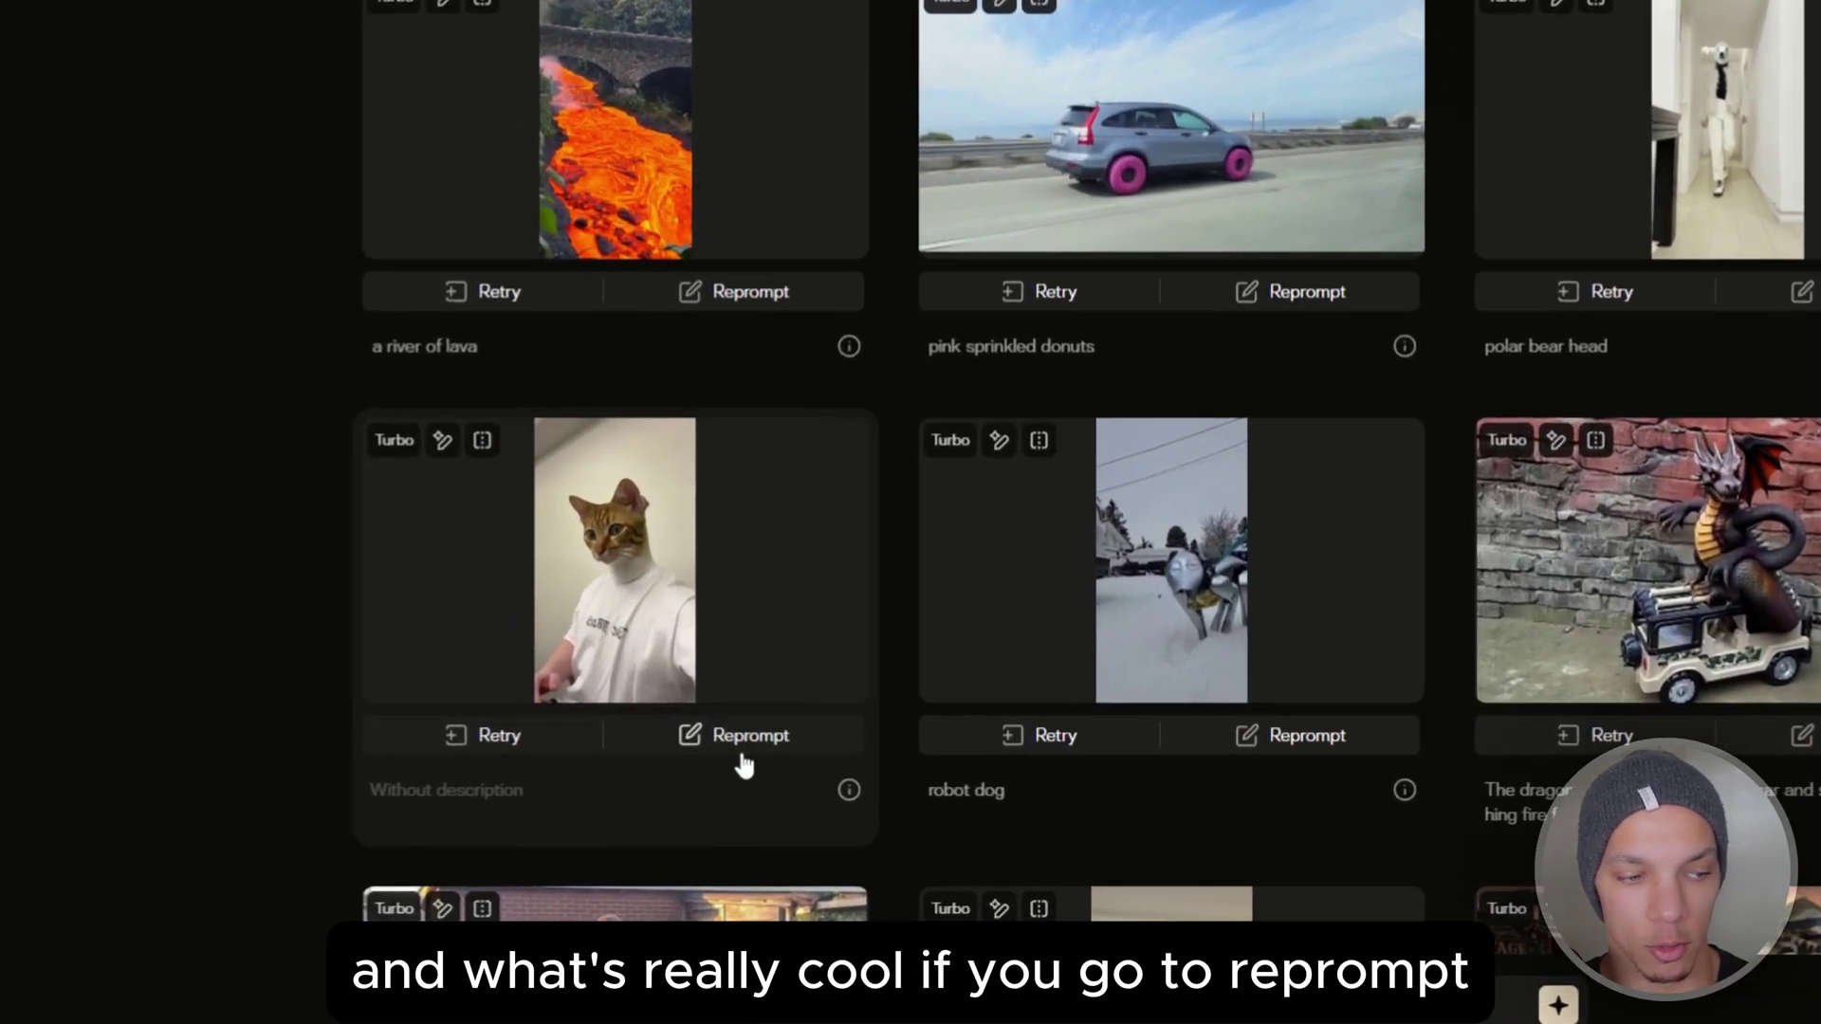
{"action": "left_click", "coordinate": [700, 728]}
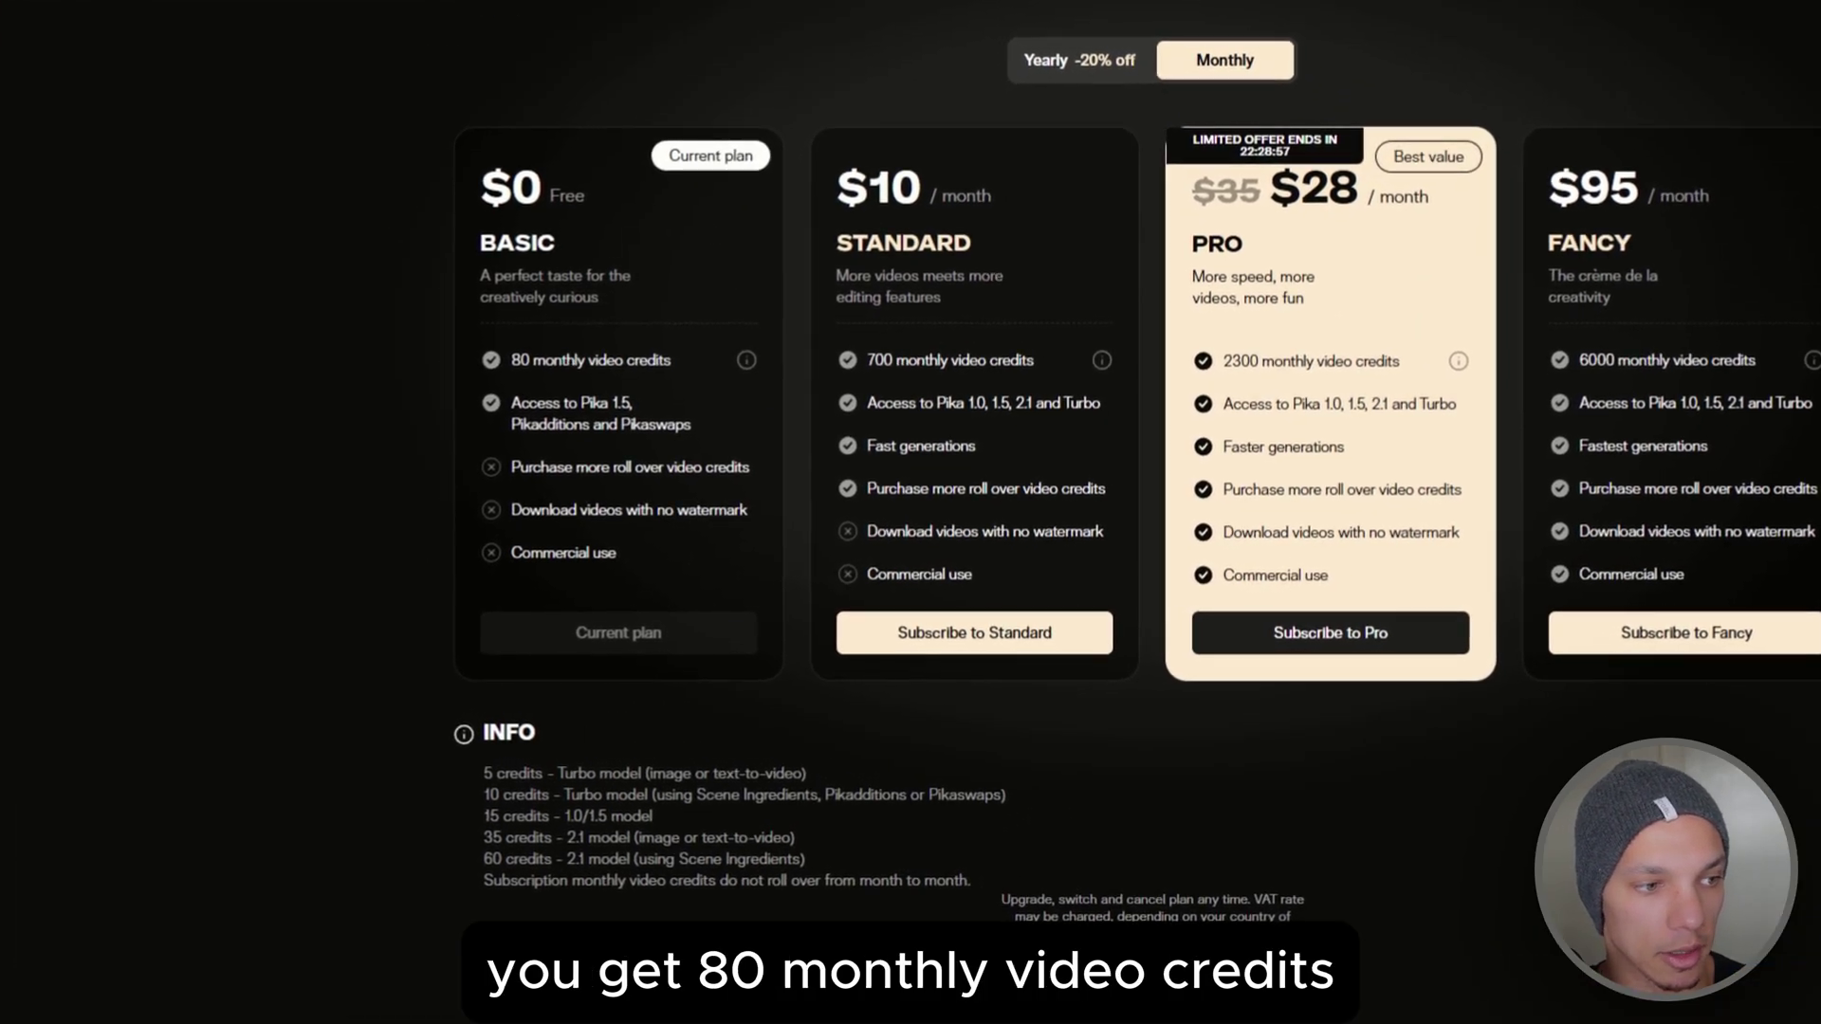
- Highlight the Basic plan's 80 monthly credits, Pika 1.5, Pikadditions/Pikaswaps access and 10-credit cost
{"action": "left_click_drag", "start_coordinate": [512, 360], "coordinate": [773, 356]}
{"action": "left_click", "coordinate": [637, 388]}
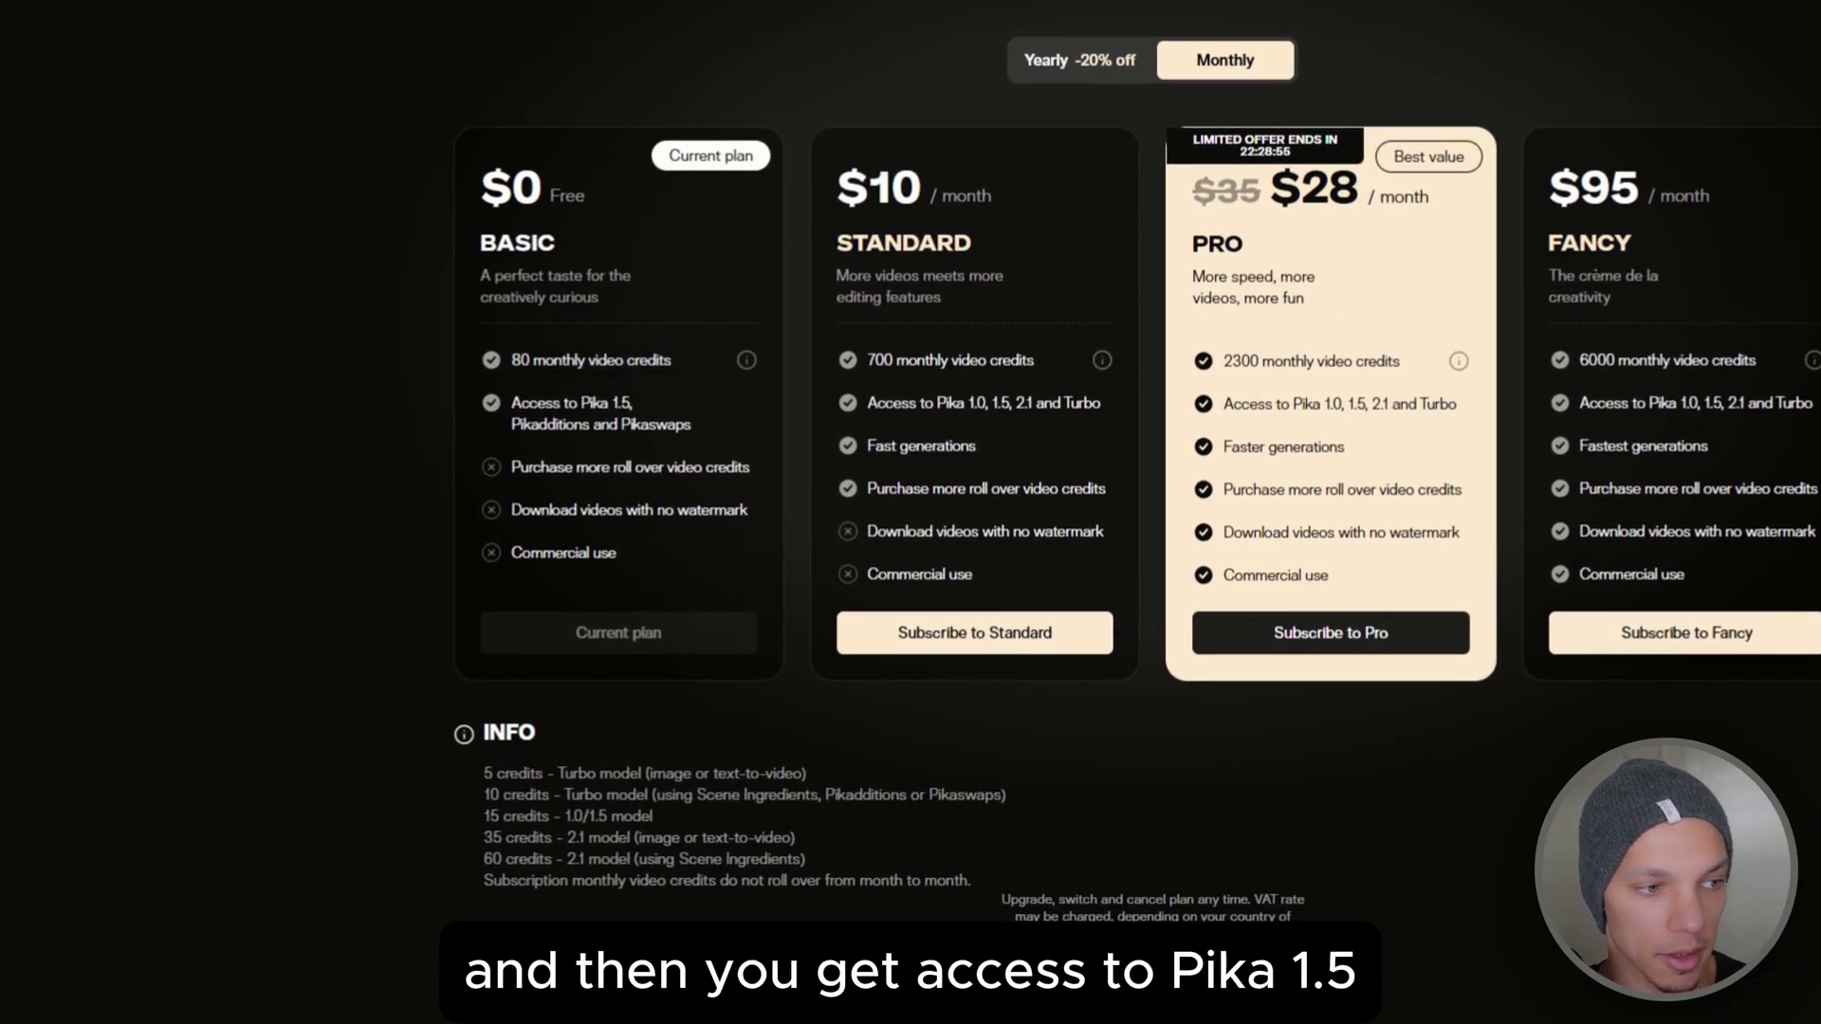
{"action": "left_click_drag", "start_coordinate": [521, 402], "coordinate": [688, 400]}
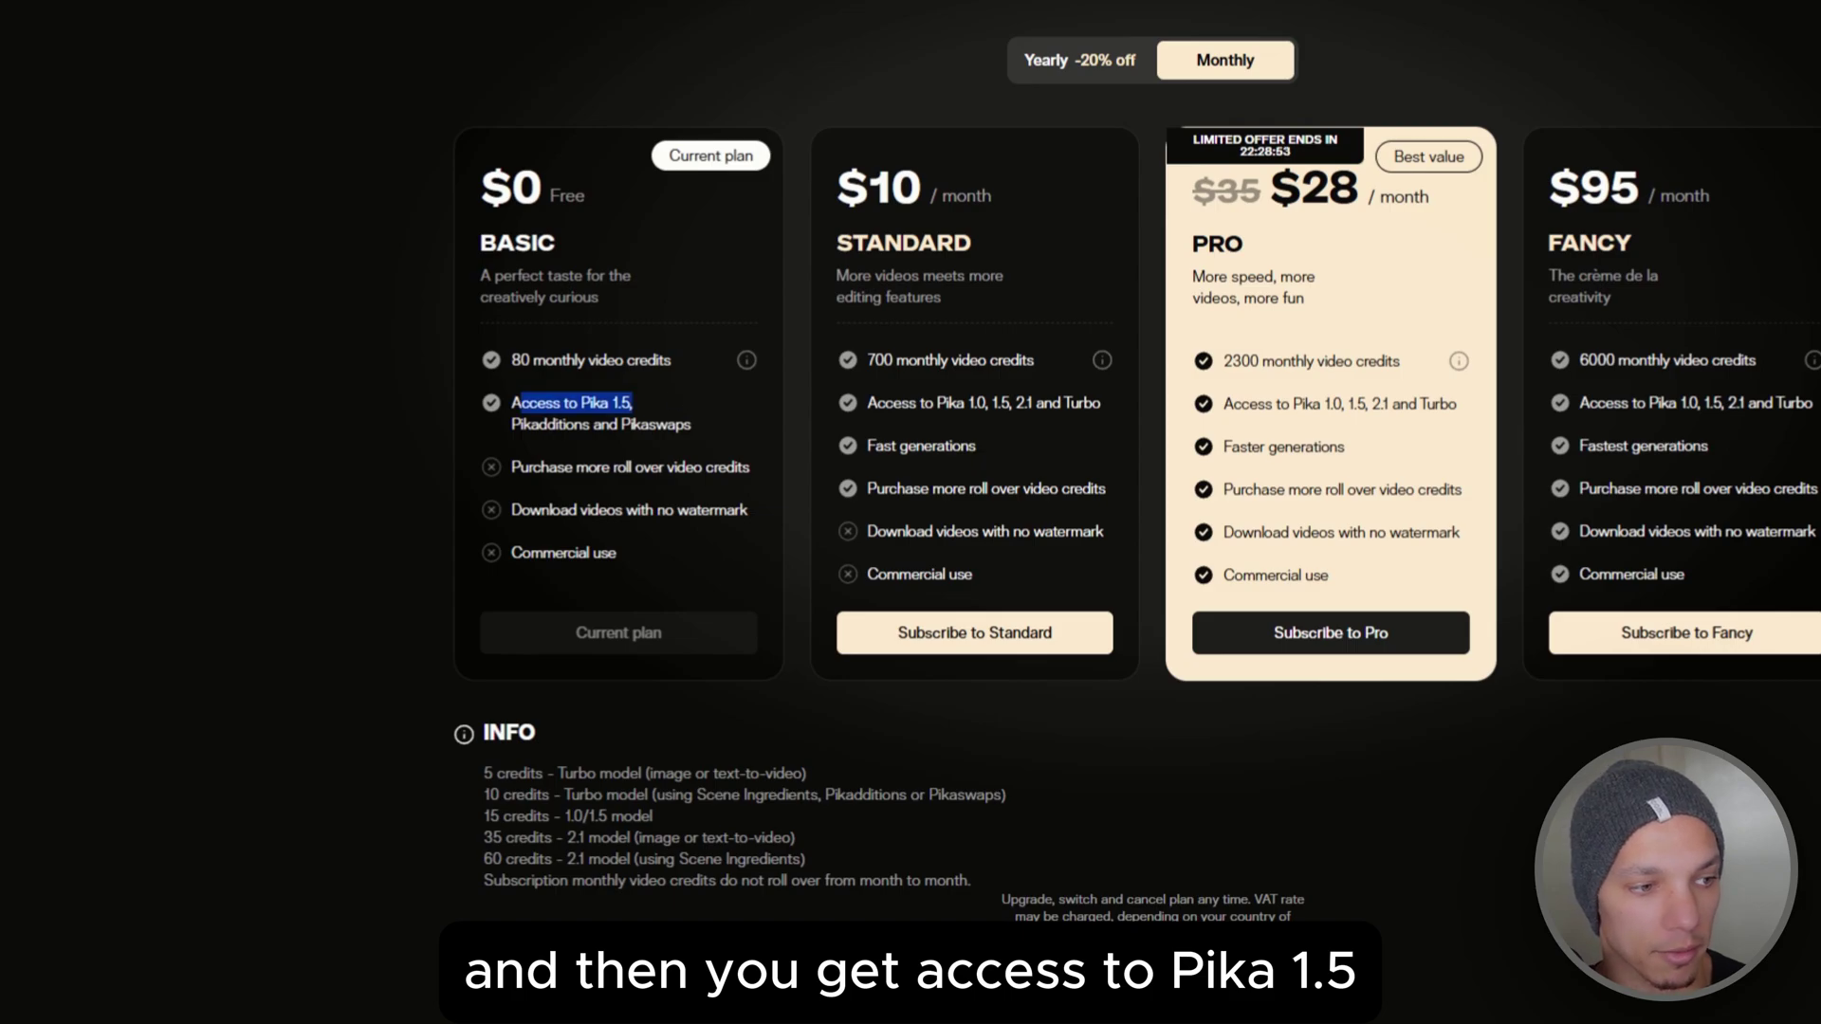
{"action": "left_click_drag", "start_coordinate": [511, 424], "coordinate": [567, 424]}
{"action": "left_click", "coordinate": [695, 421]}
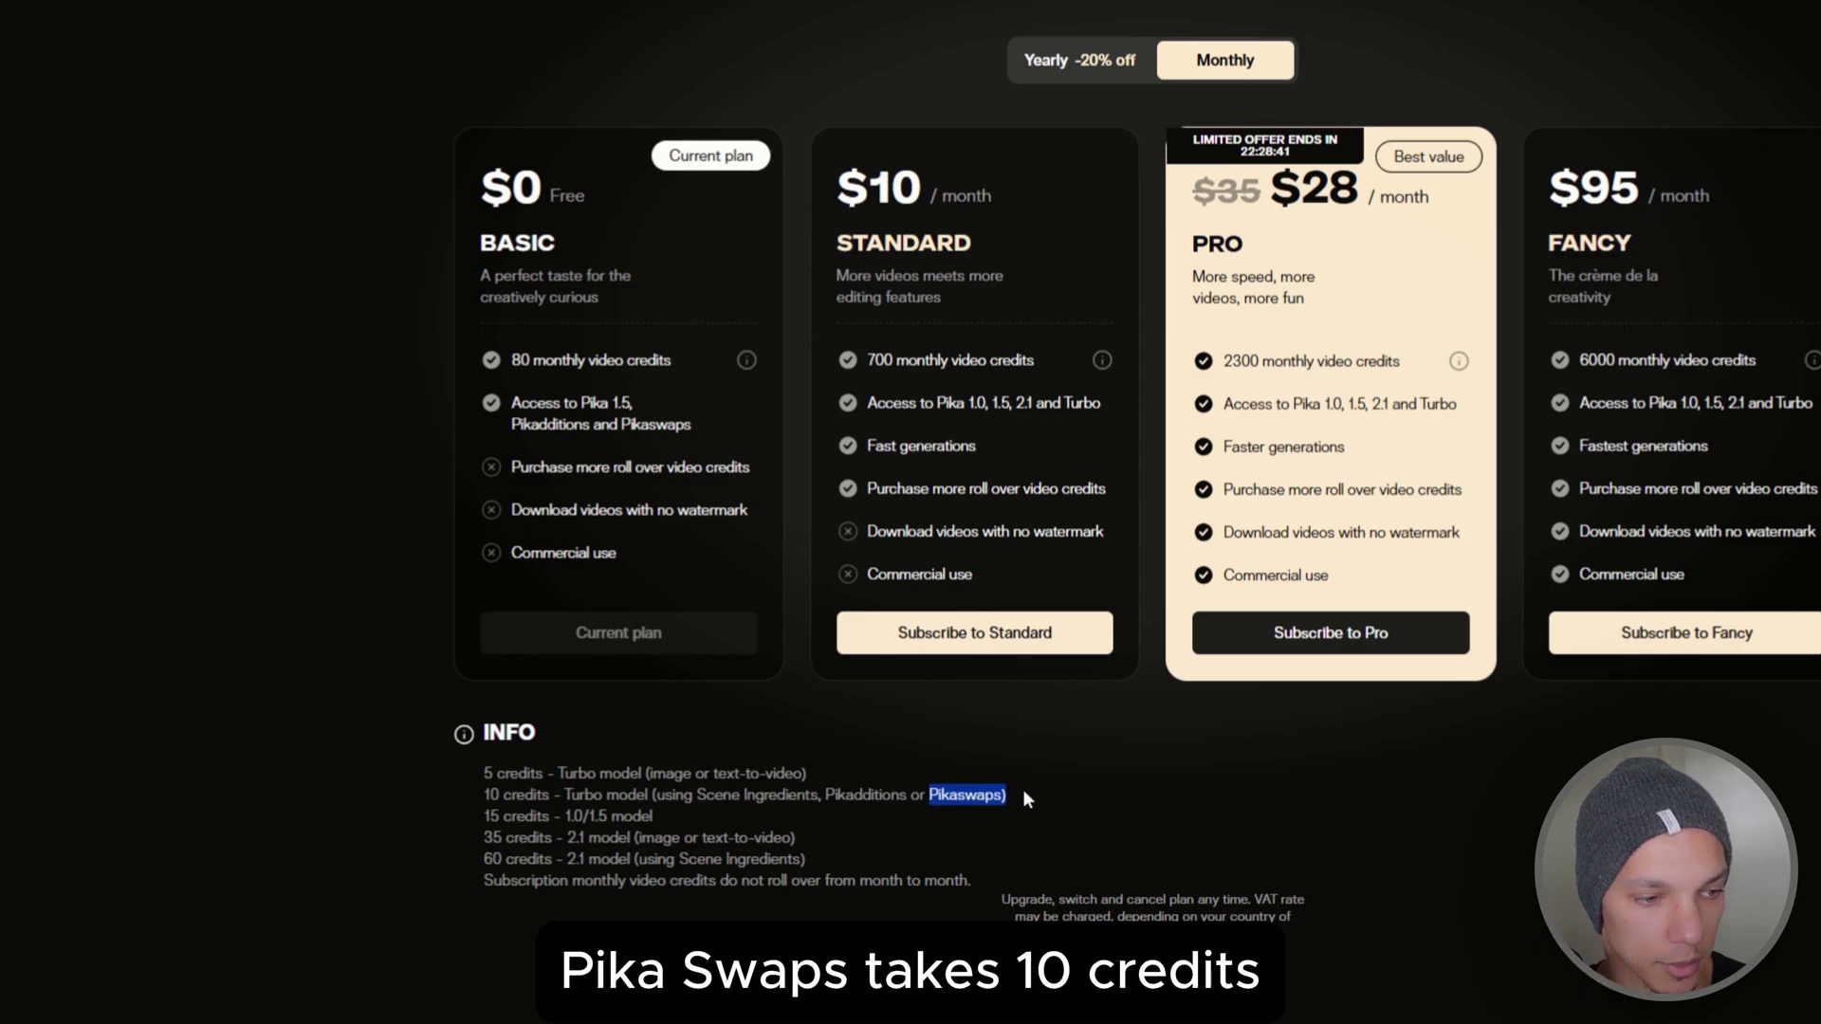
{"action": "left_click_drag", "start_coordinate": [483, 795], "coordinate": [535, 795]}
{"action": "left_click", "coordinate": [607, 806]}
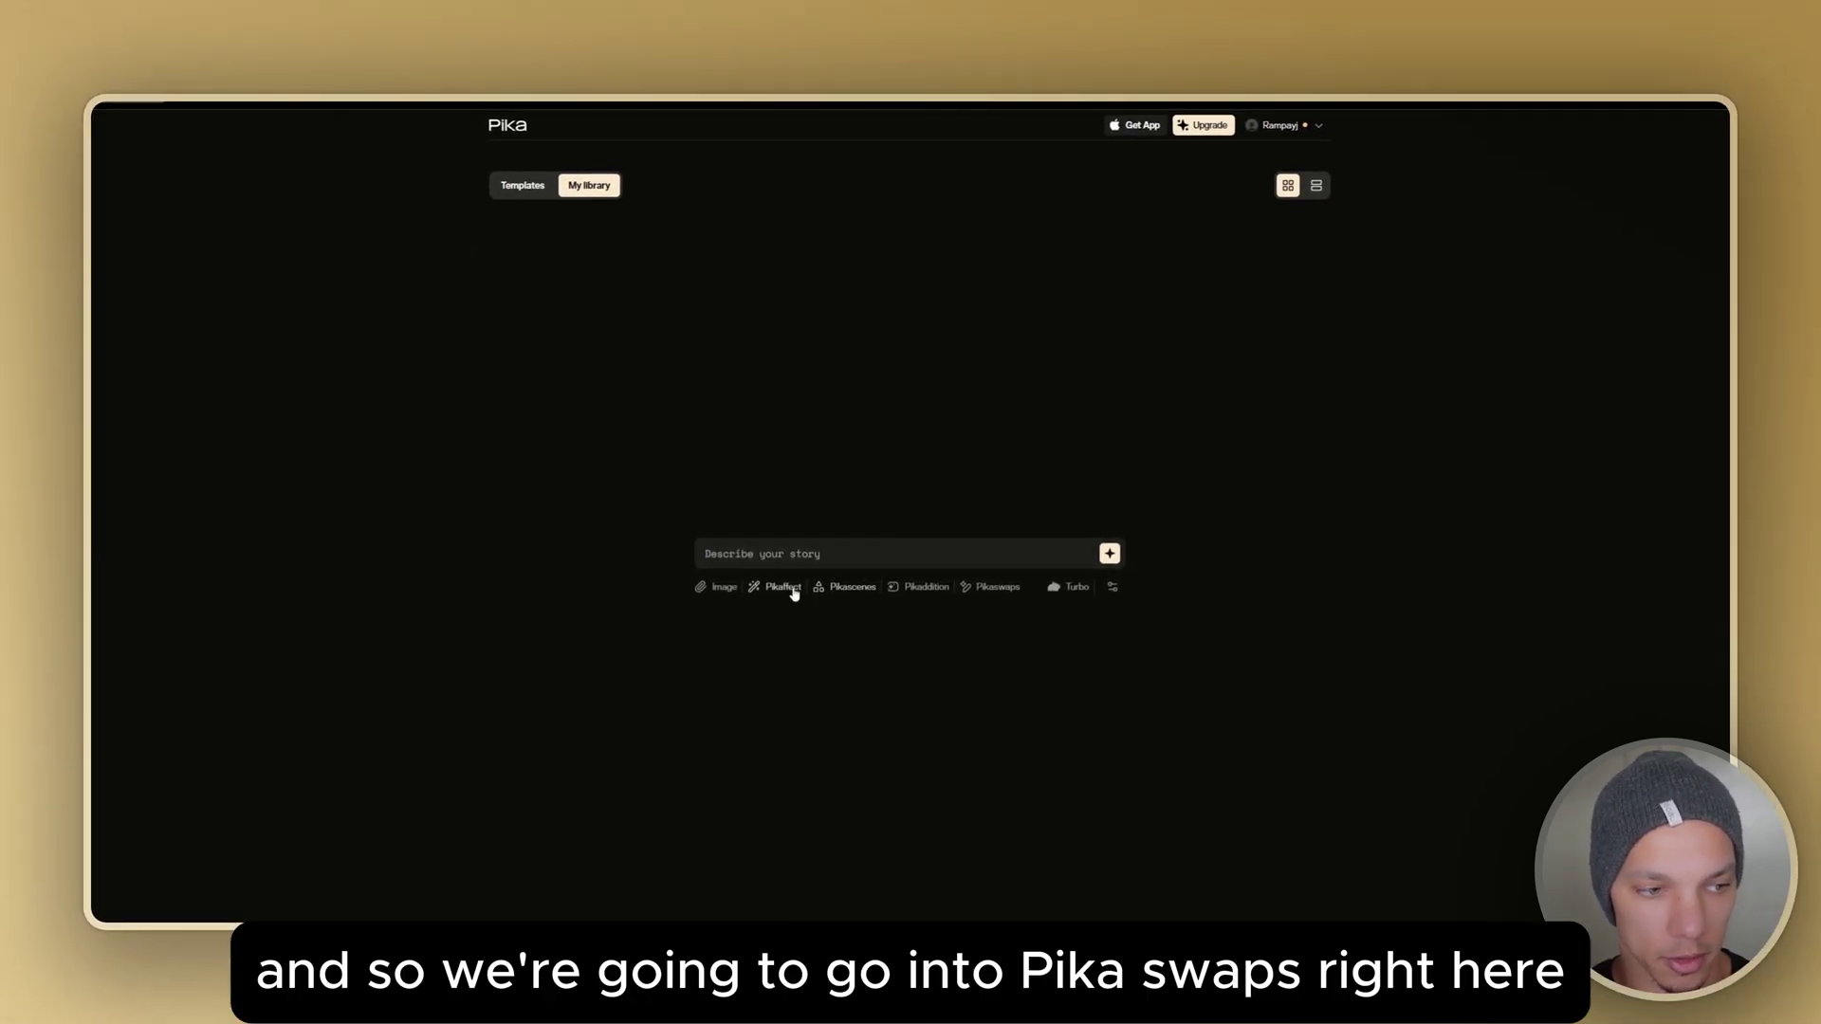
- Start a Pikaswaps creation with IMG_1670.MOV and 'Head' as the area to modify
{"action": "left_click", "coordinate": [991, 587]}
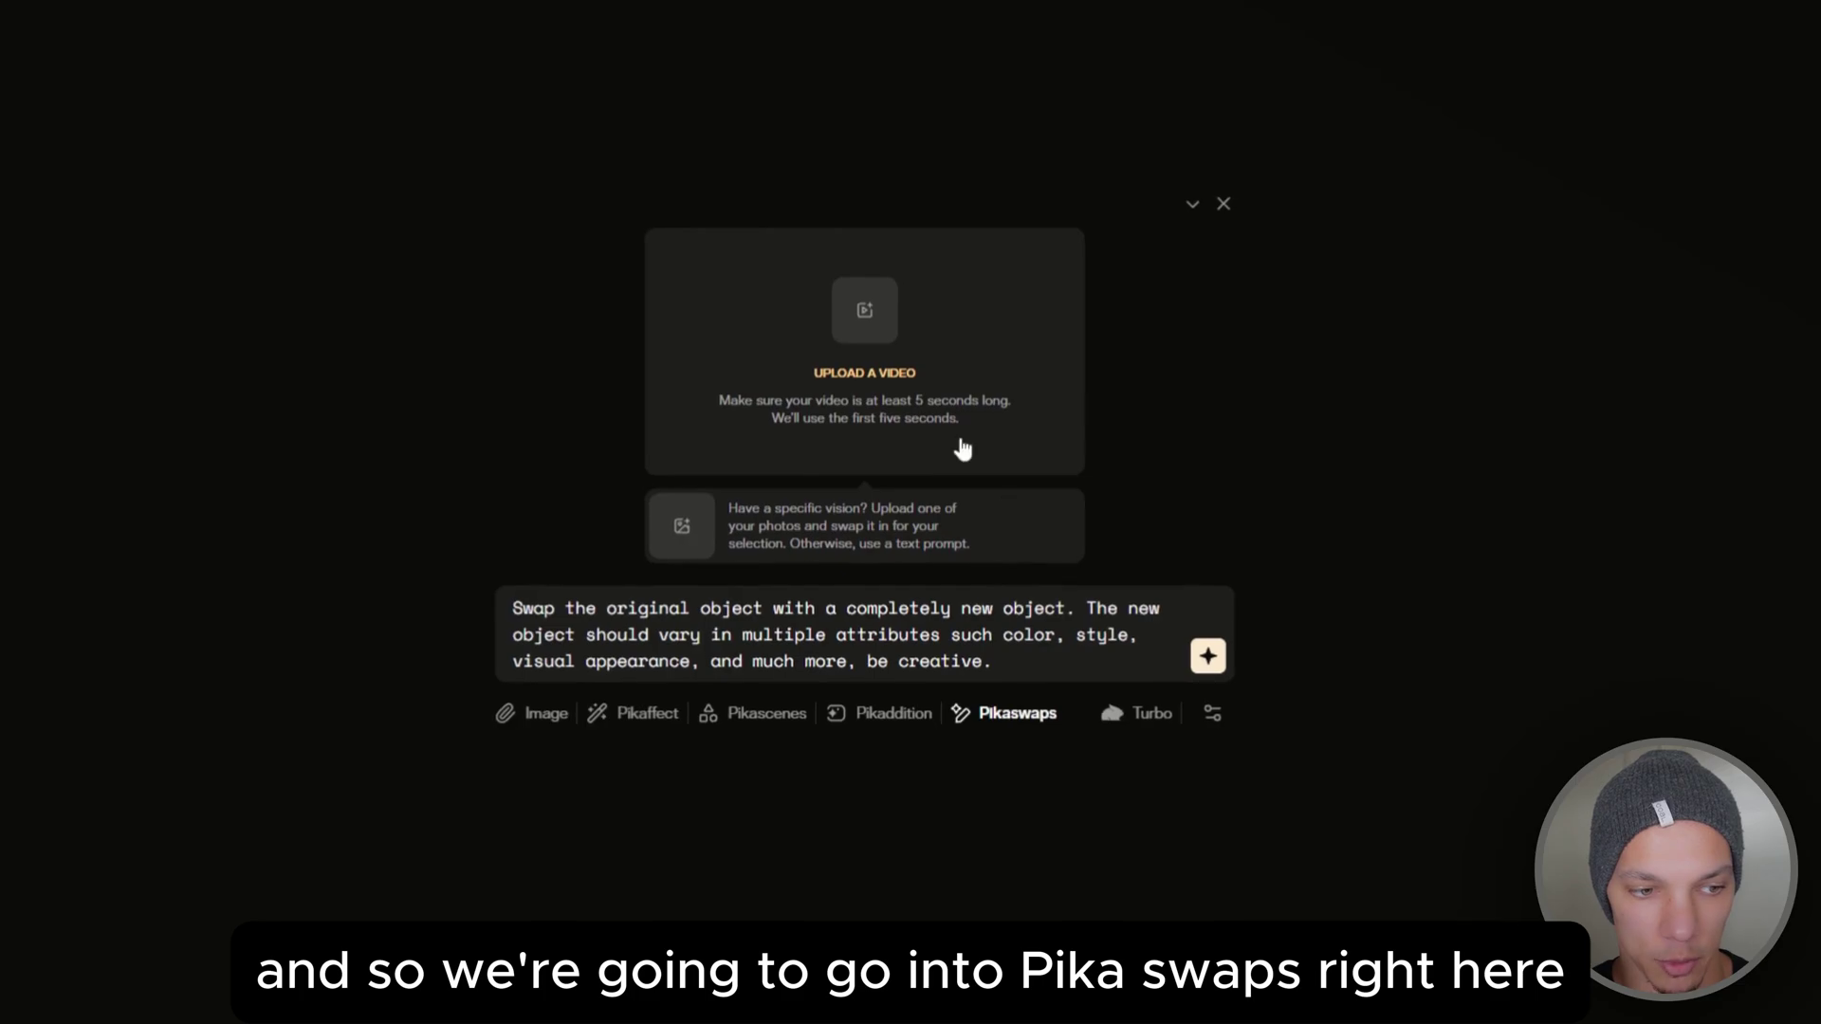
{"action": "left_click", "coordinate": [882, 368]}
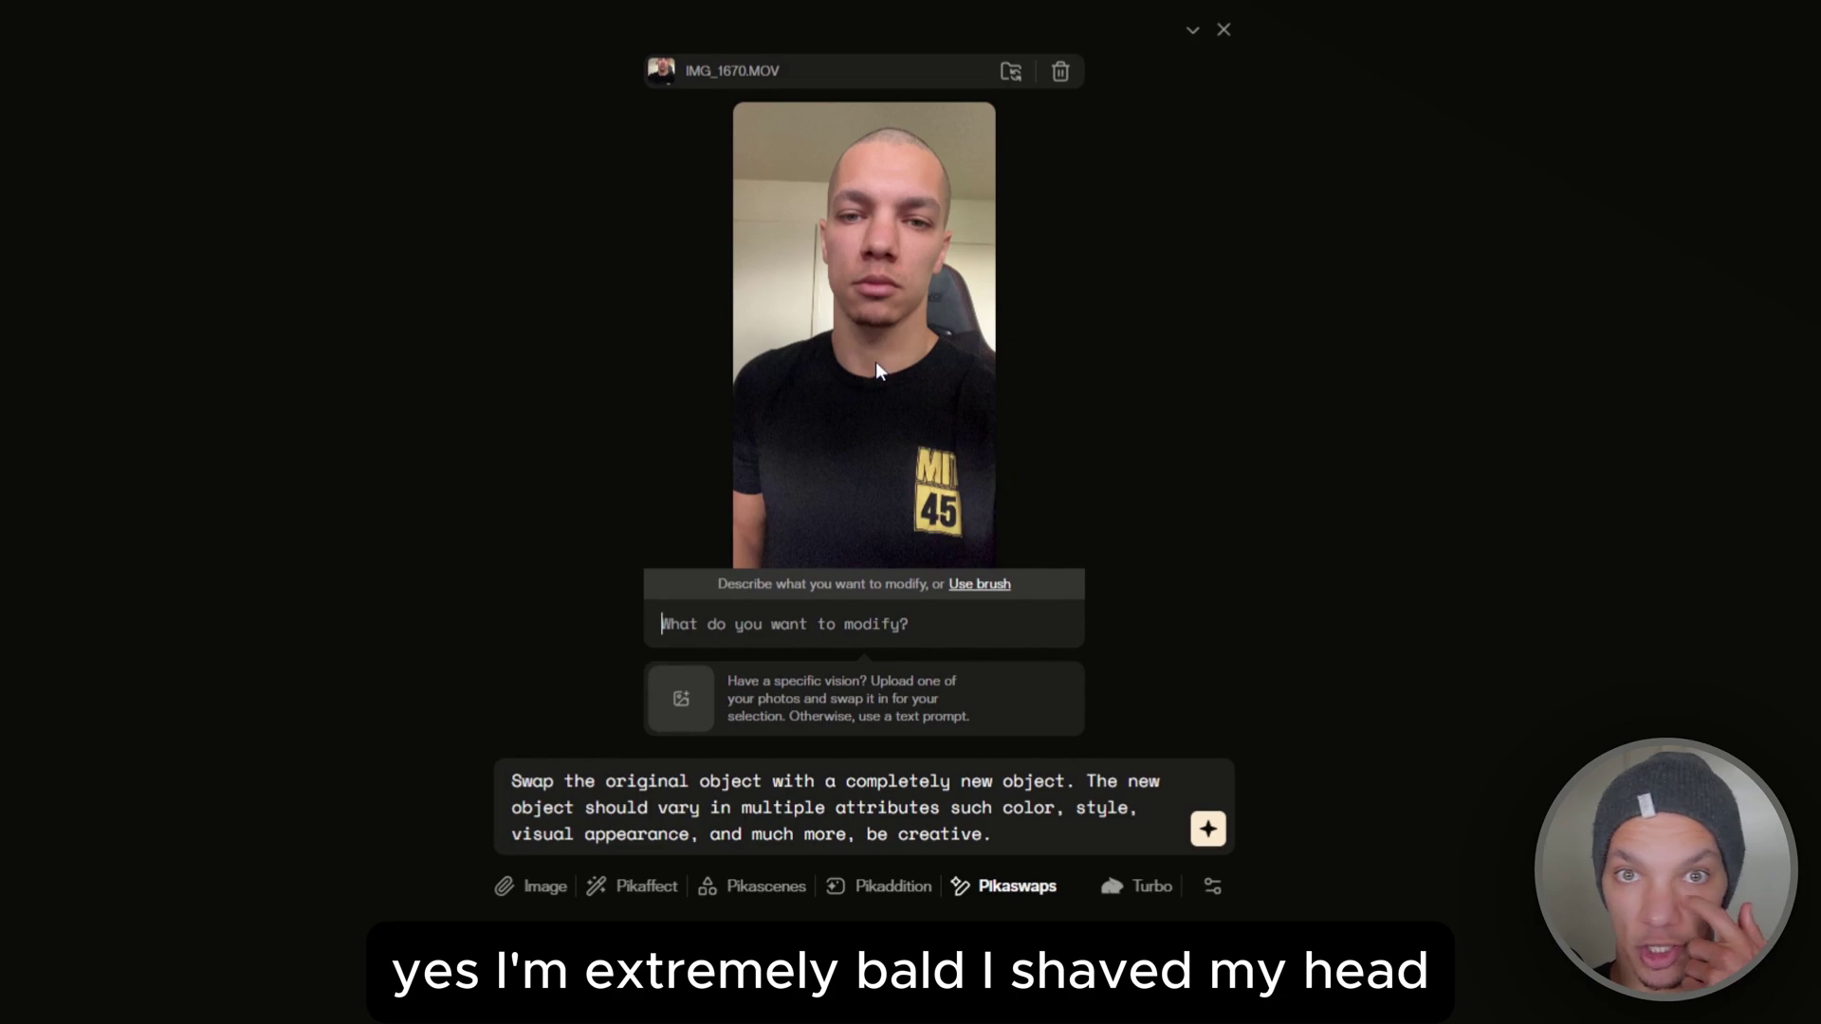
{"action": "left_click", "coordinate": [766, 569]}
{"action": "type", "text": "Head"}
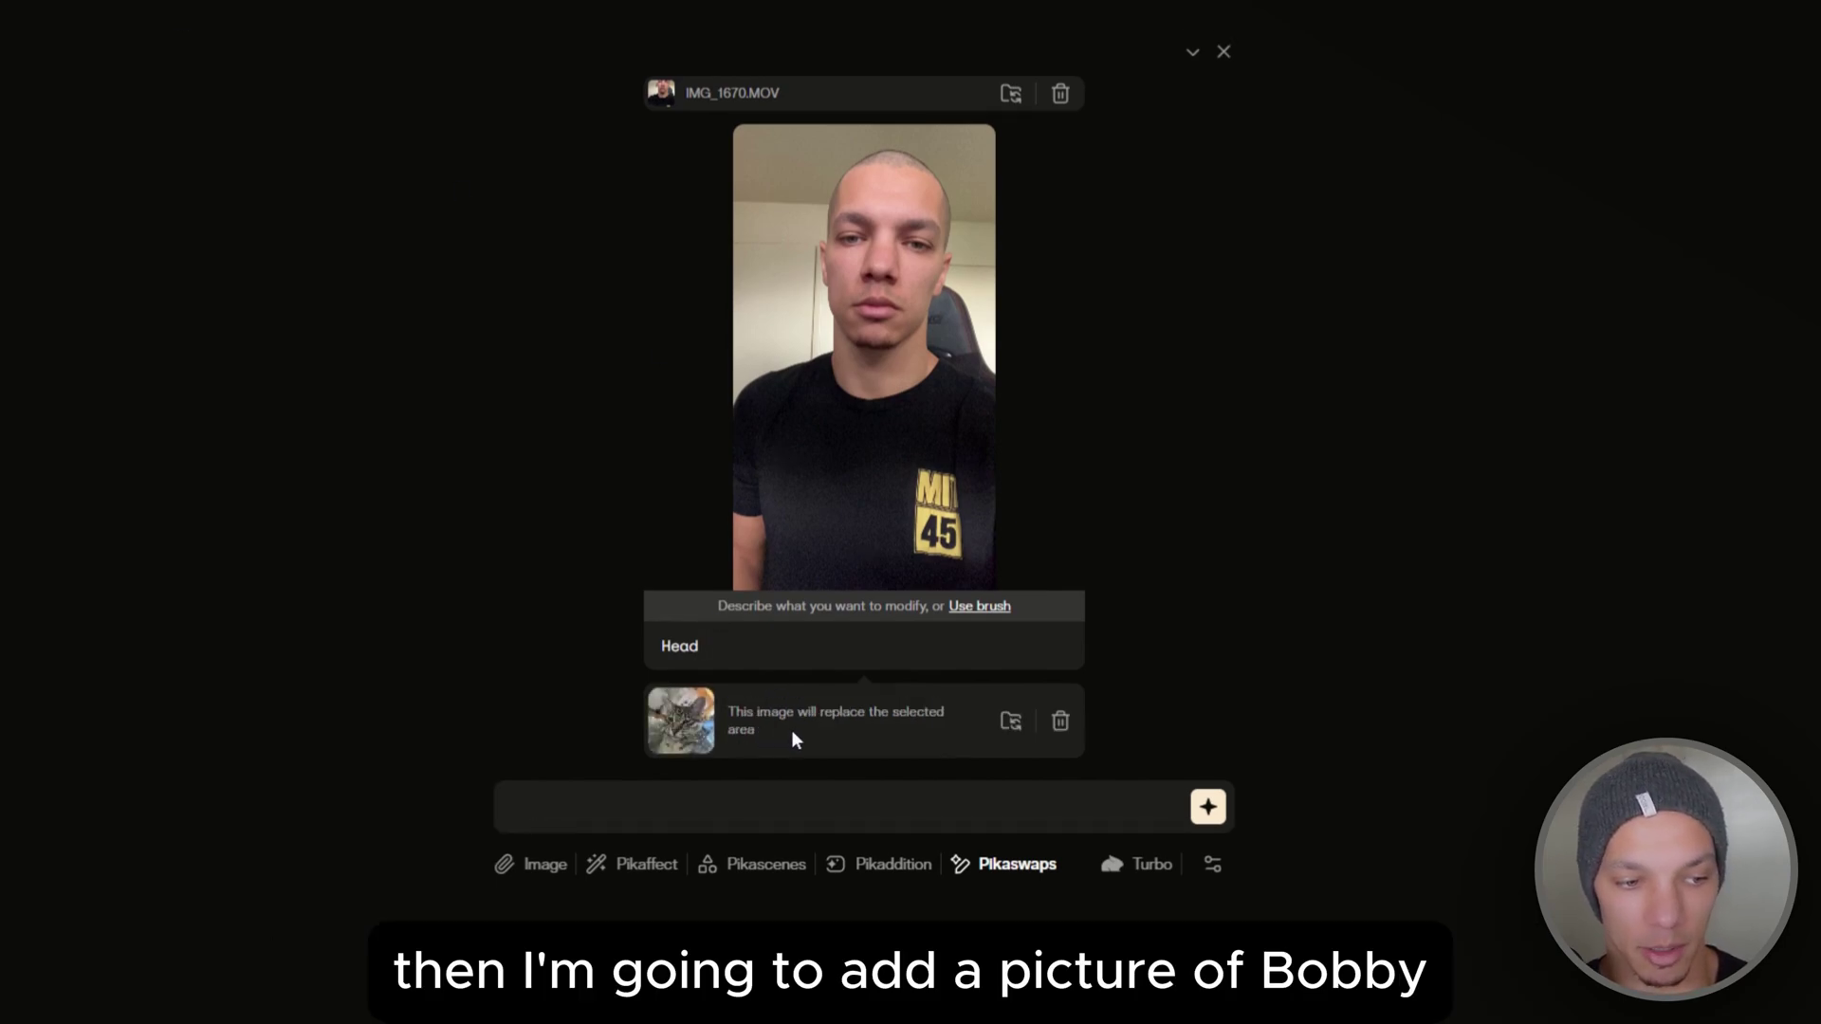
- Generate the head swap and highlight the resulting Basic-plan error message
{"action": "left_click", "coordinate": [1208, 811]}
{"action": "left_click_drag", "start_coordinate": [944, 859], "coordinate": [502, 855]}
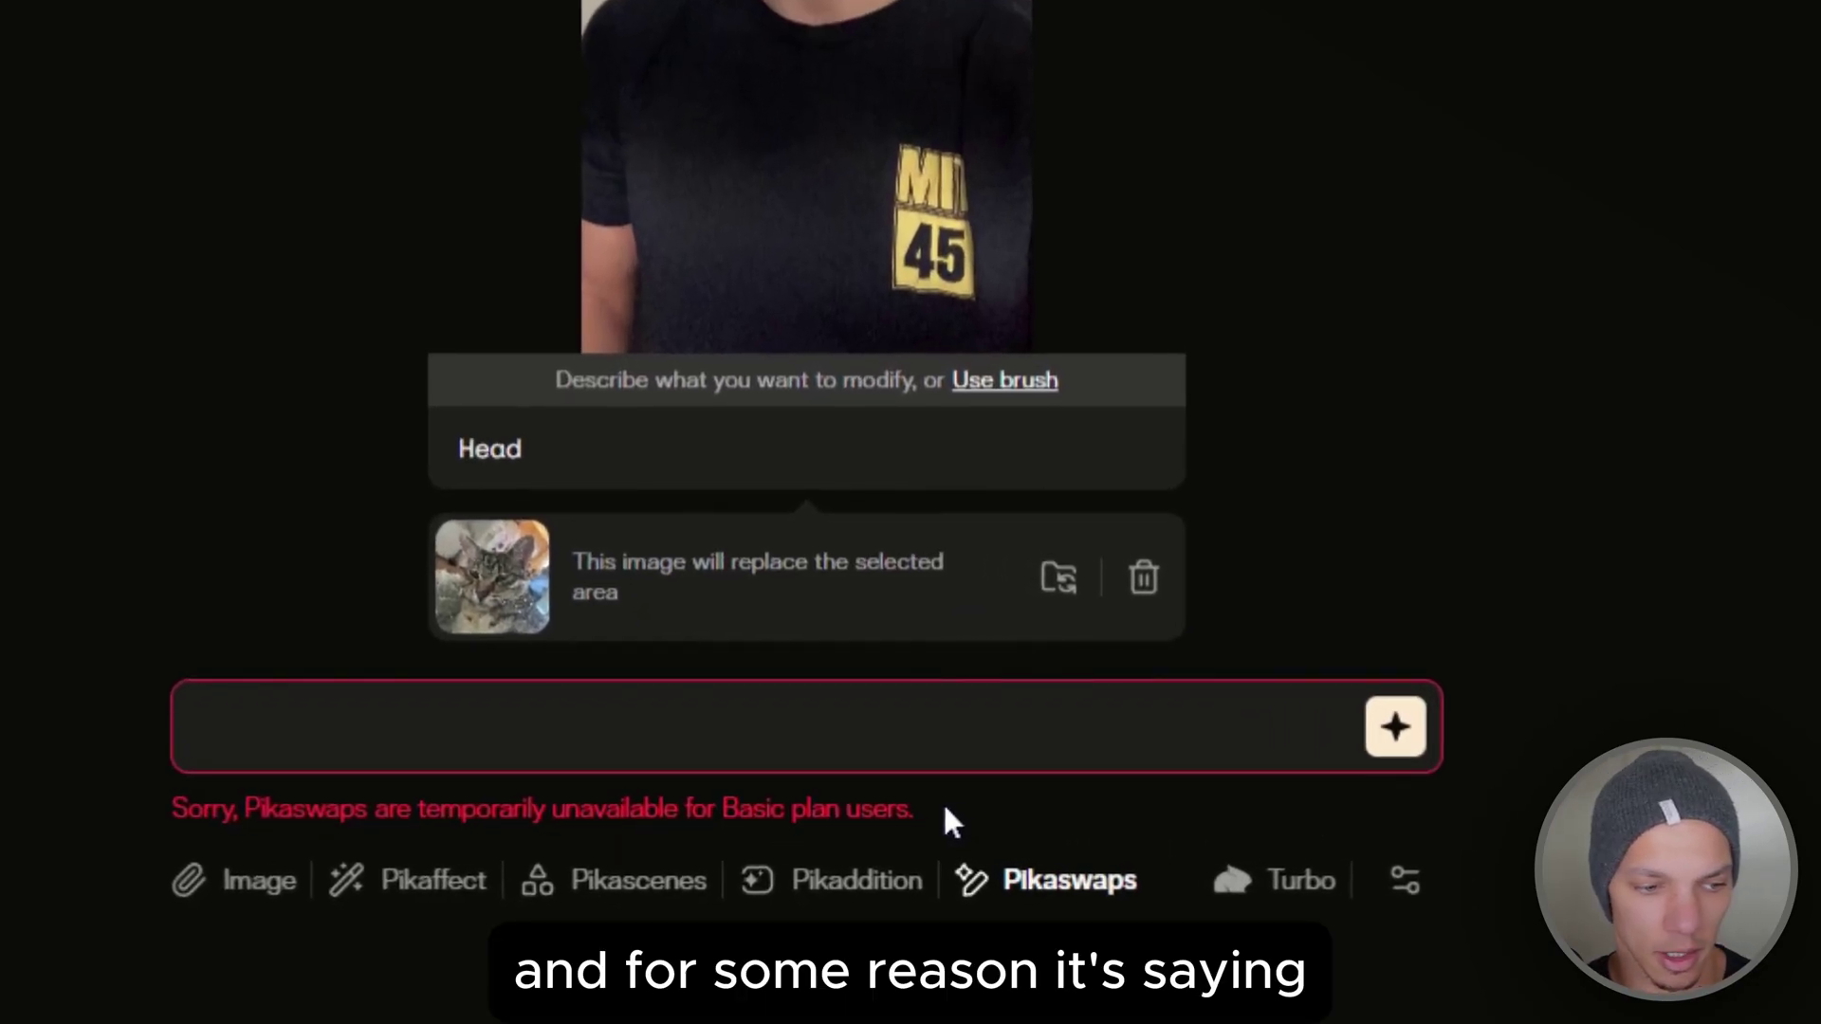
{"action": "left_click_drag", "start_coordinate": [177, 807], "coordinate": [126, 797]}
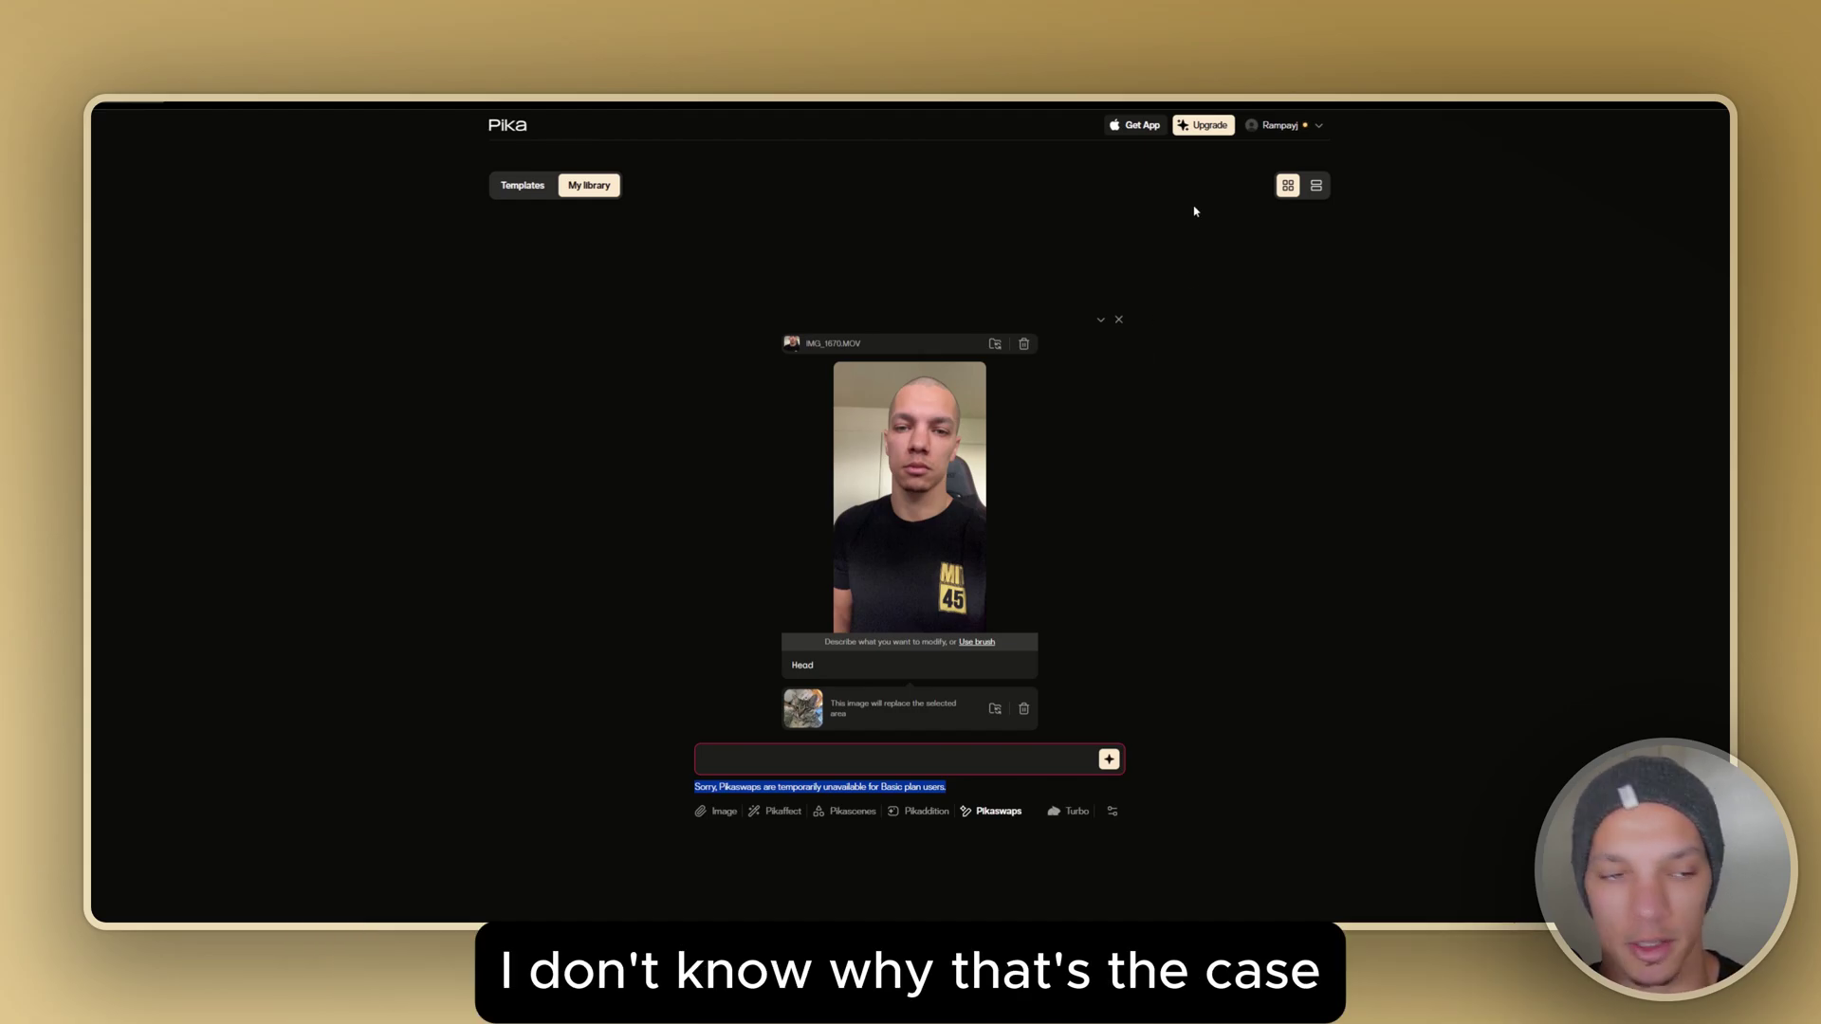
- Open the subscription plans and highlight Pikaswaps in the Basic plan features
{"action": "left_click", "coordinate": [1206, 126]}
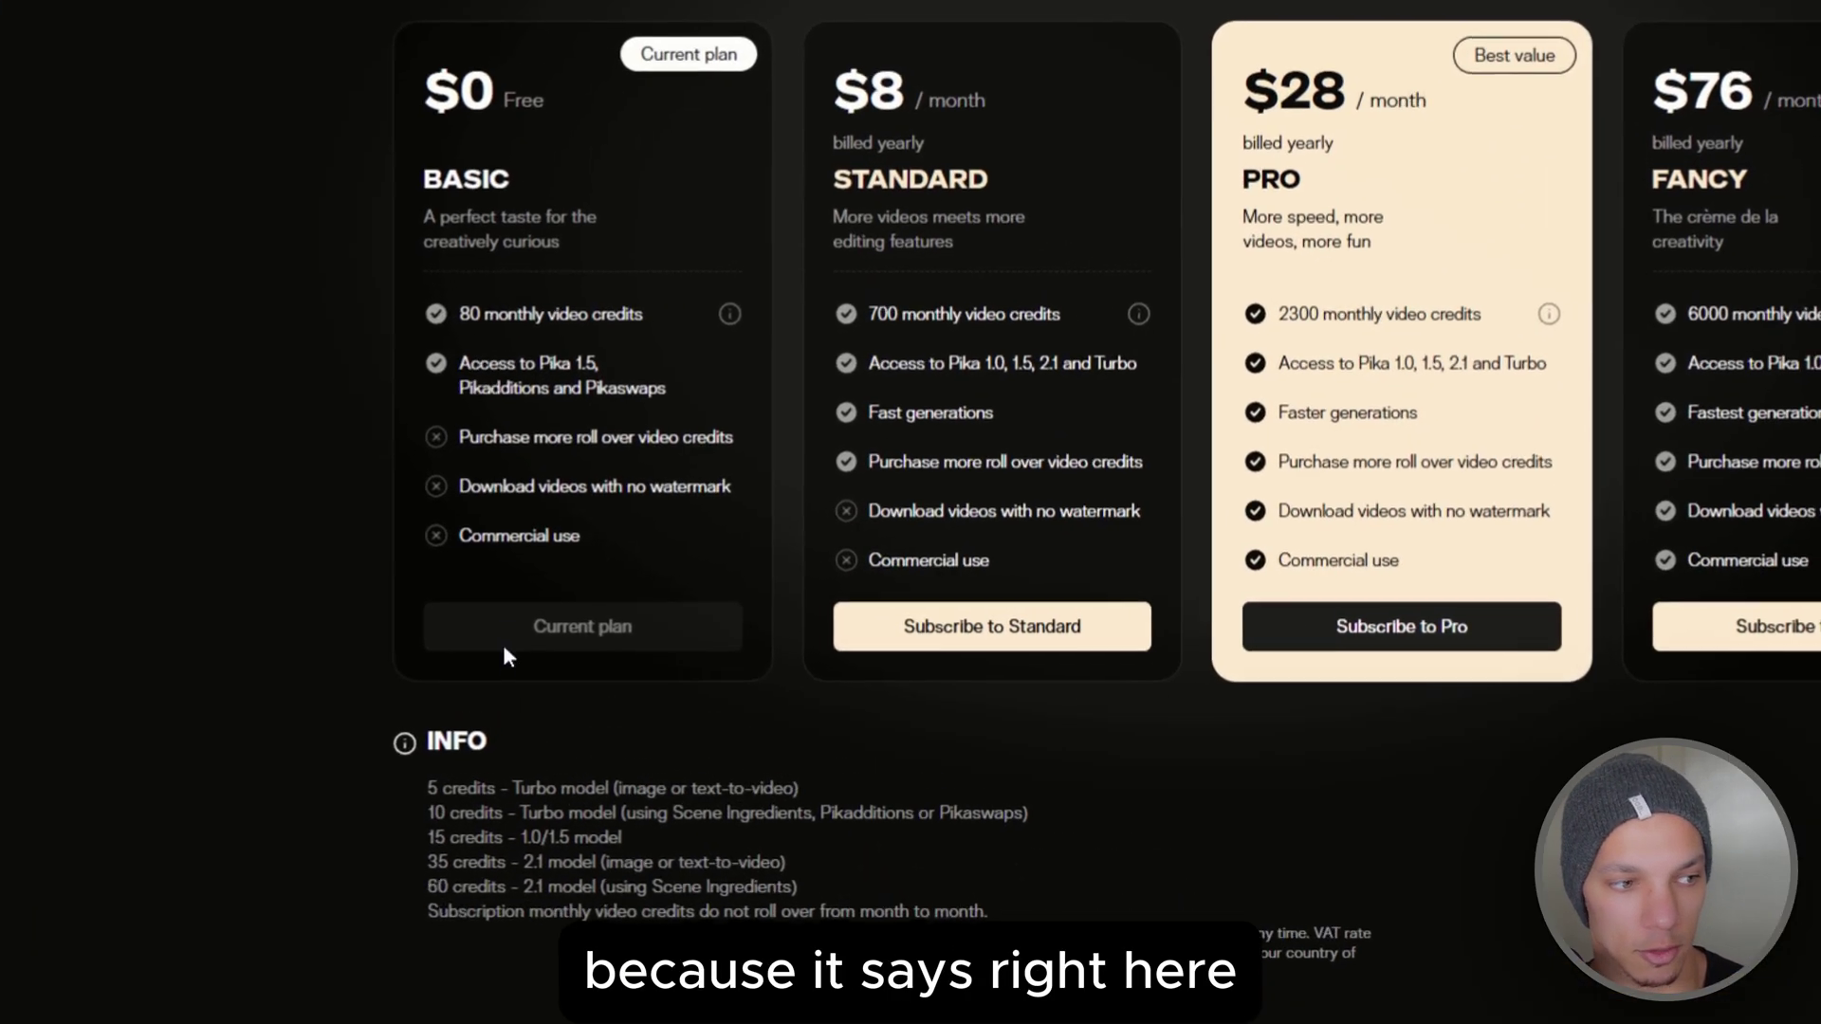
{"action": "left_click_drag", "start_coordinate": [586, 379], "coordinate": [693, 384]}
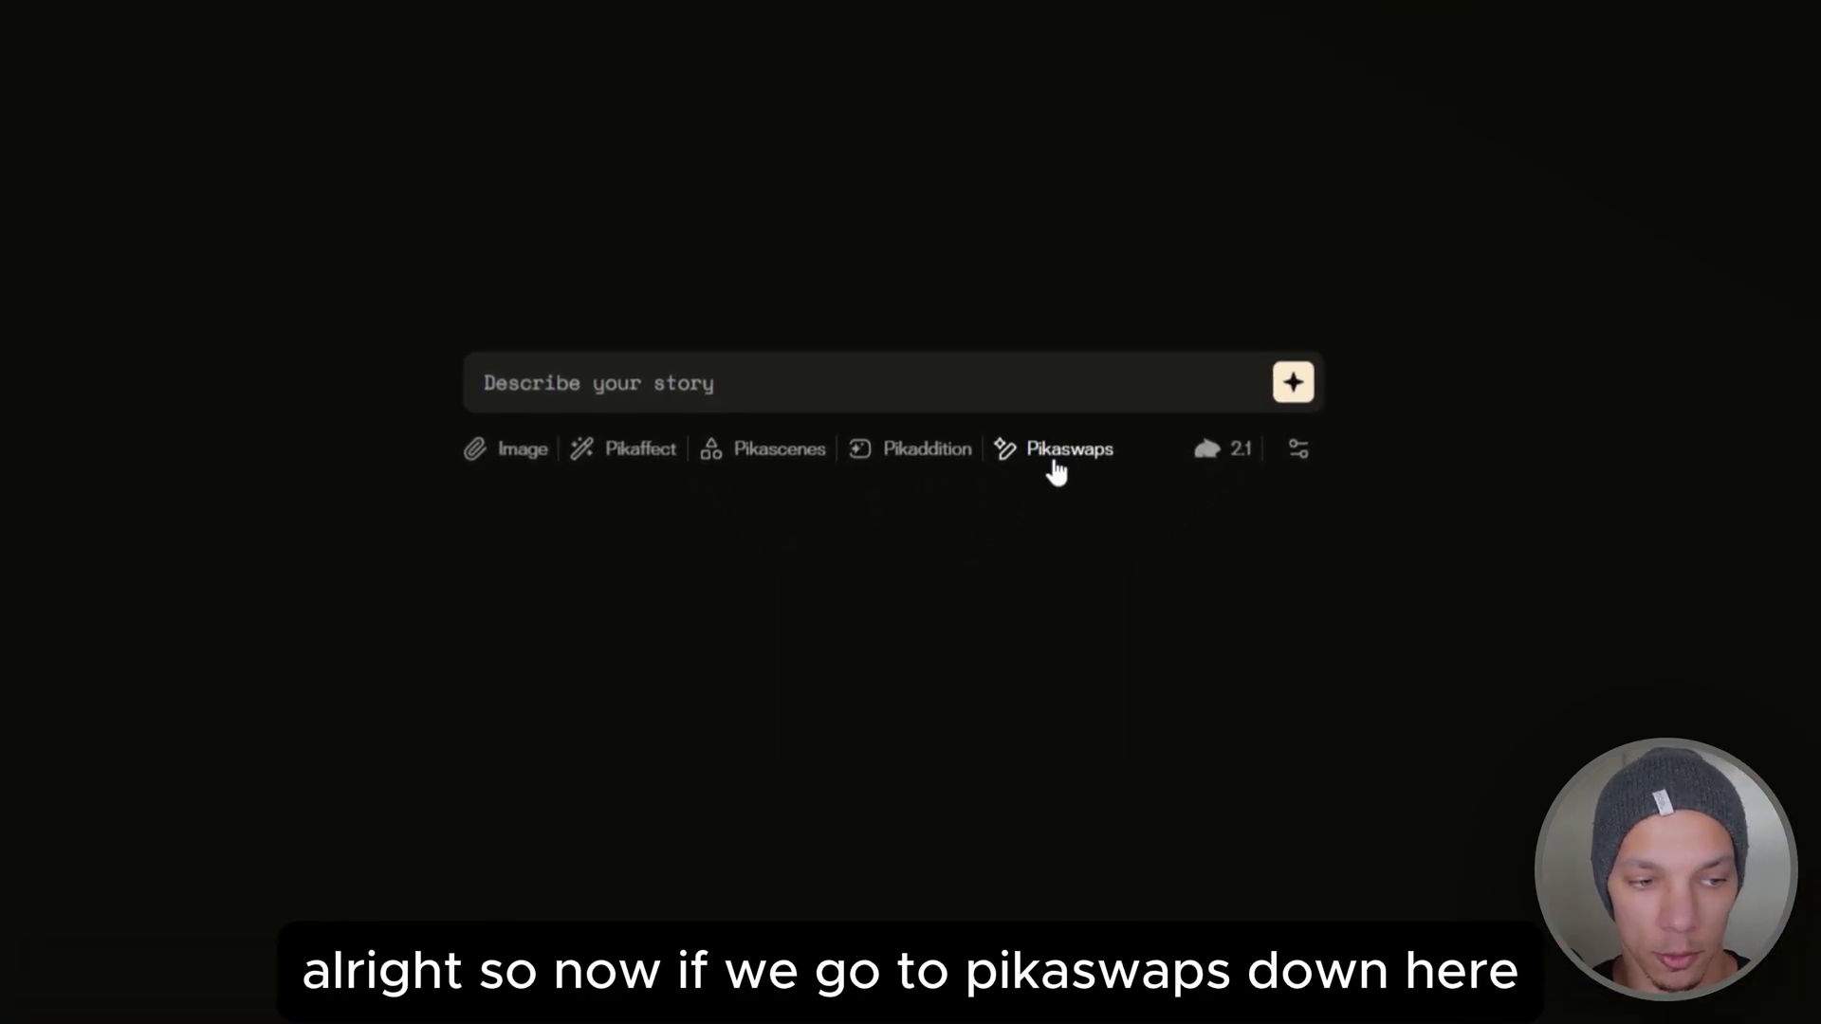
- Generate a Pikaswaps video replacing the 'head' area with the cat photo
{"action": "left_click", "coordinate": [1057, 465]}
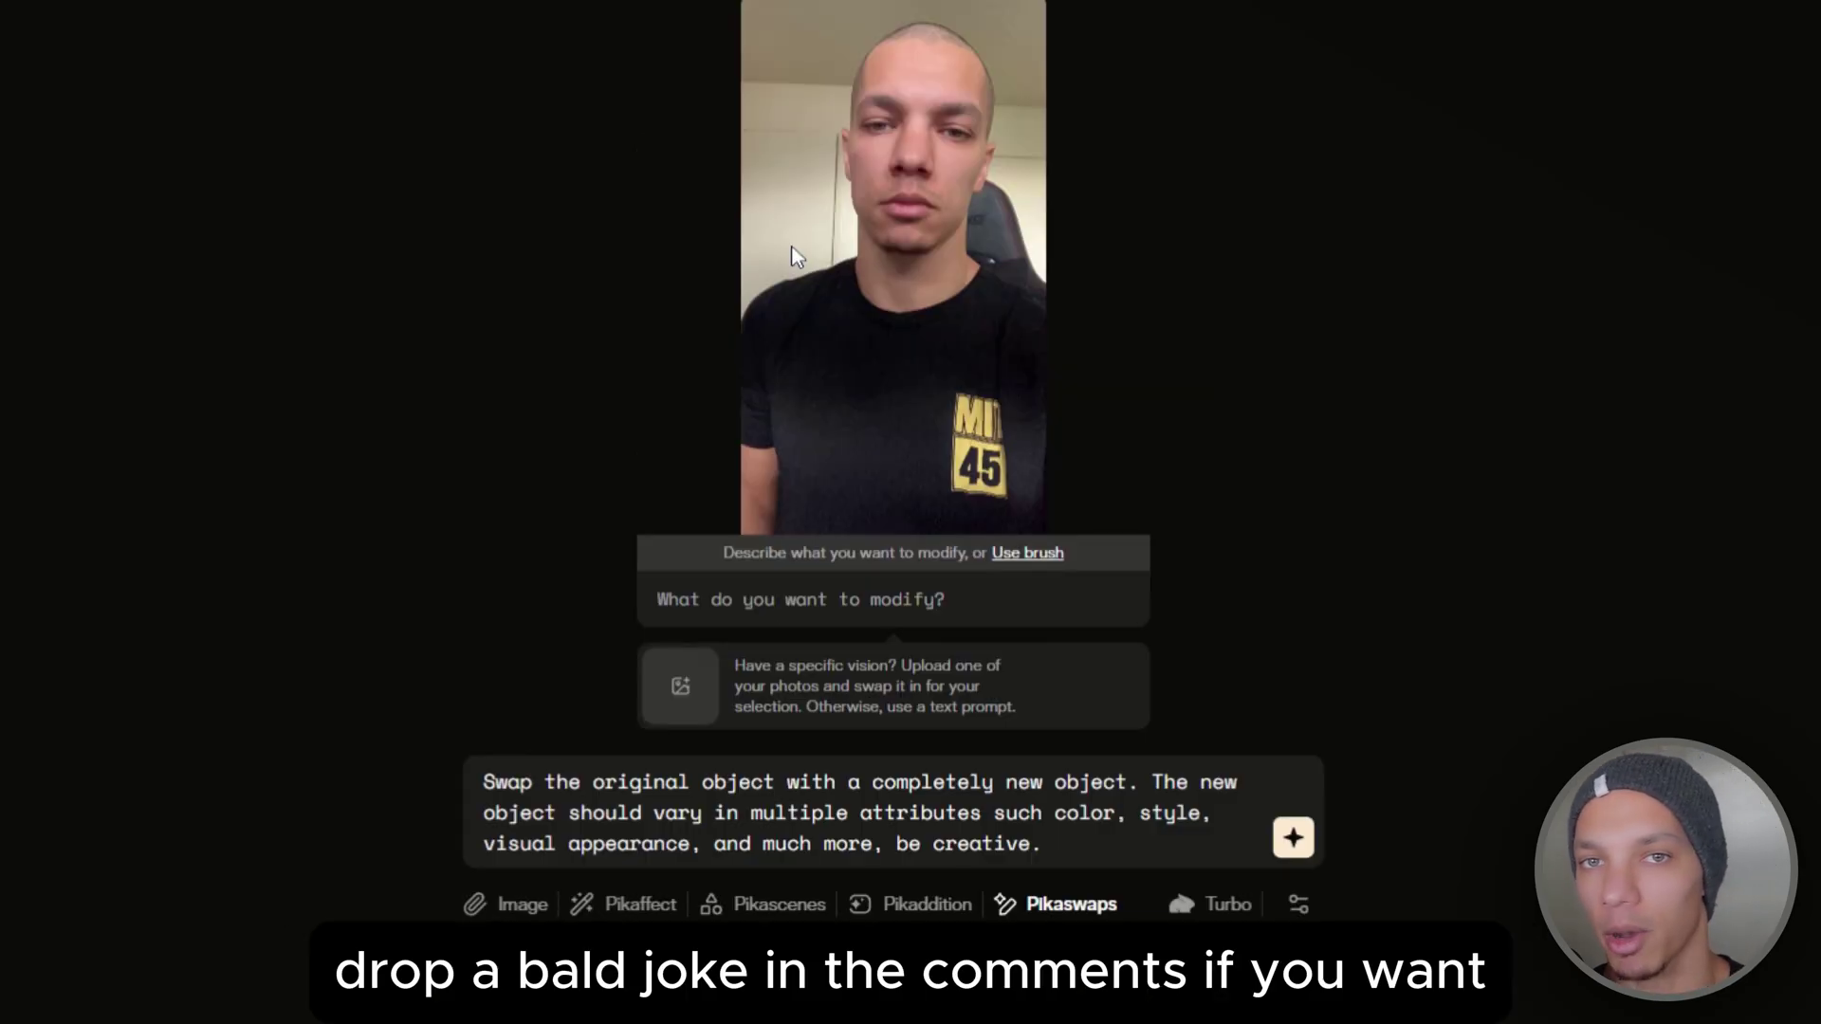
{"action": "type", "text": "head"}
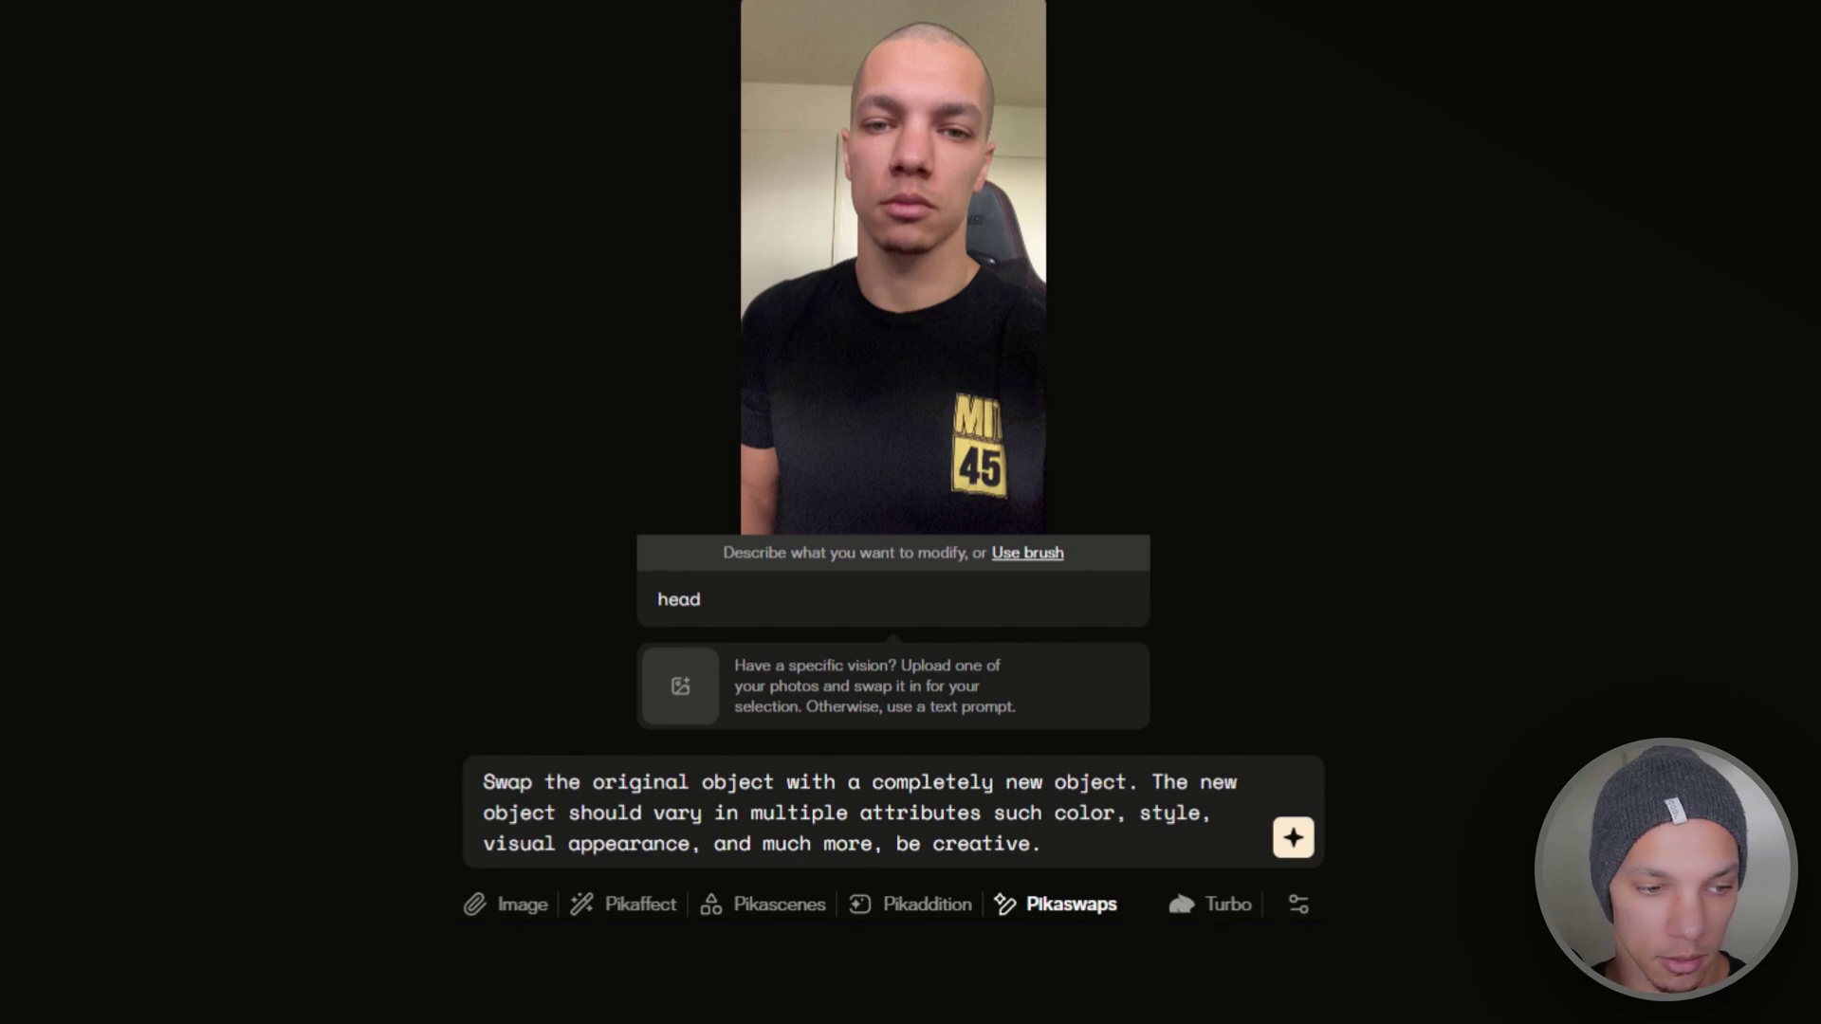
{"action": "left_click", "coordinate": [1027, 562]}
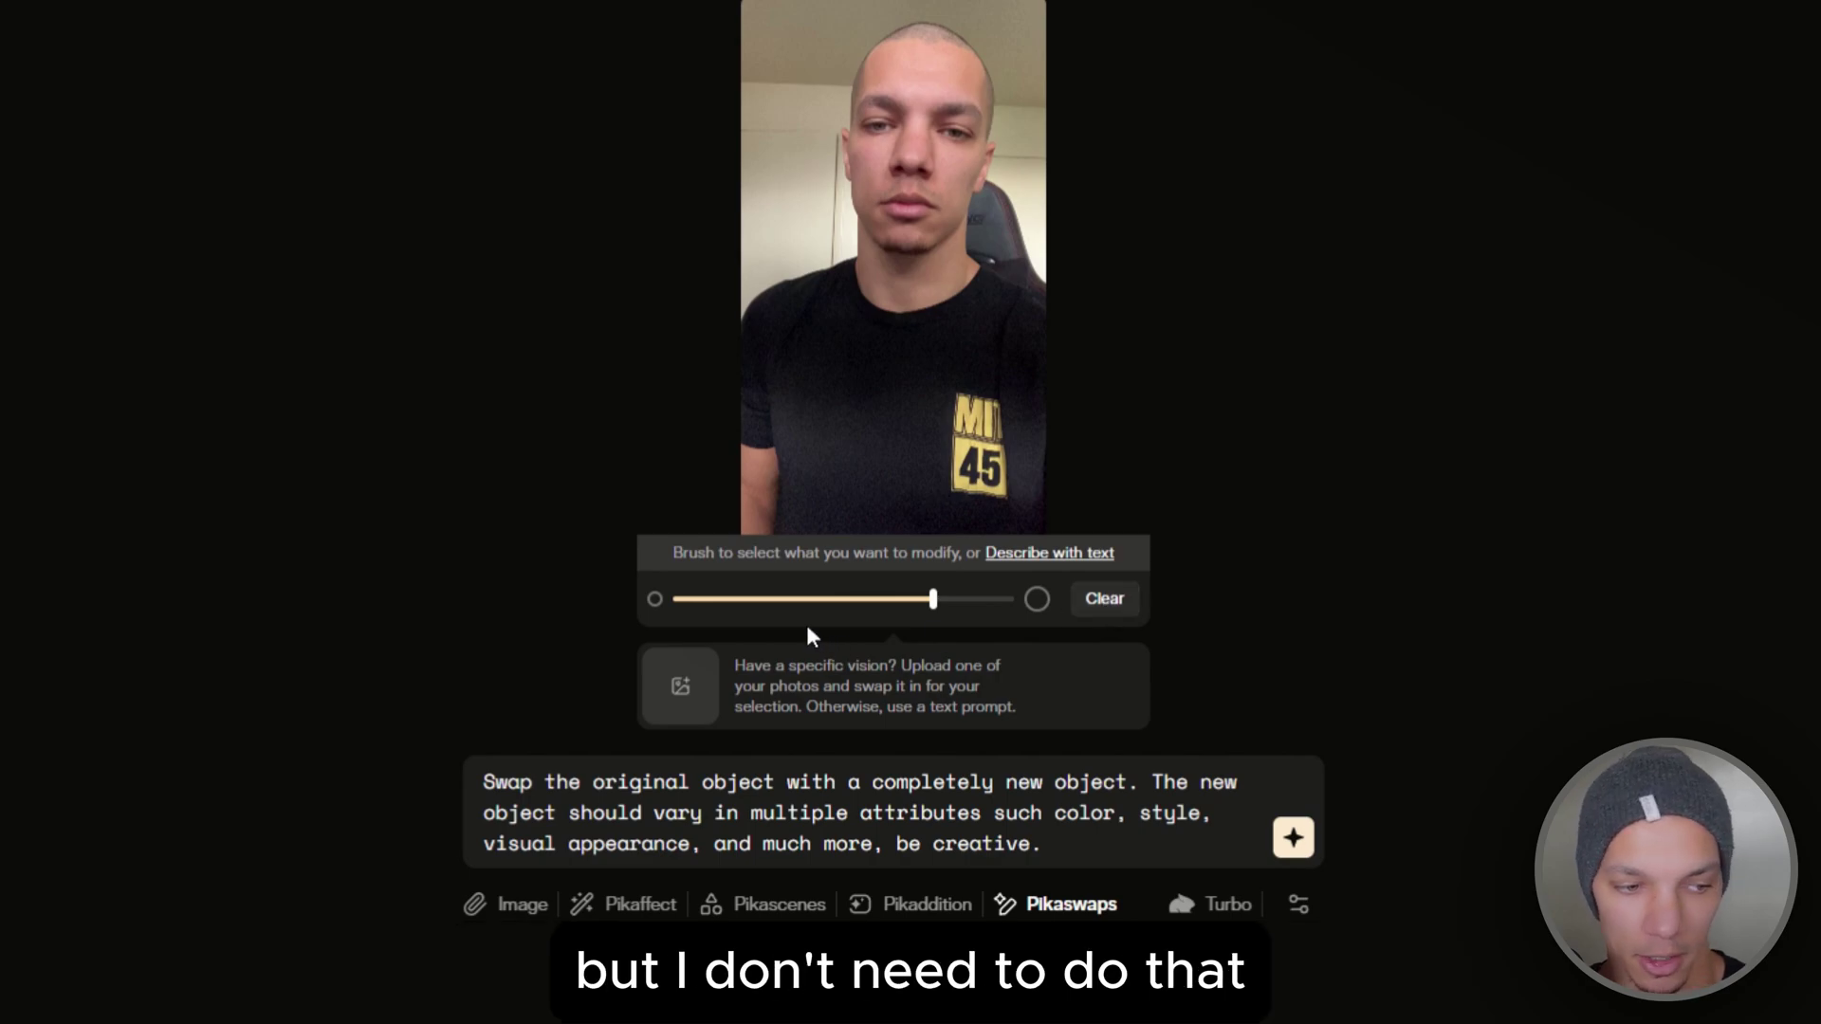
{"action": "left_click", "coordinate": [1068, 560]}
{"action": "type", "text": "head"}
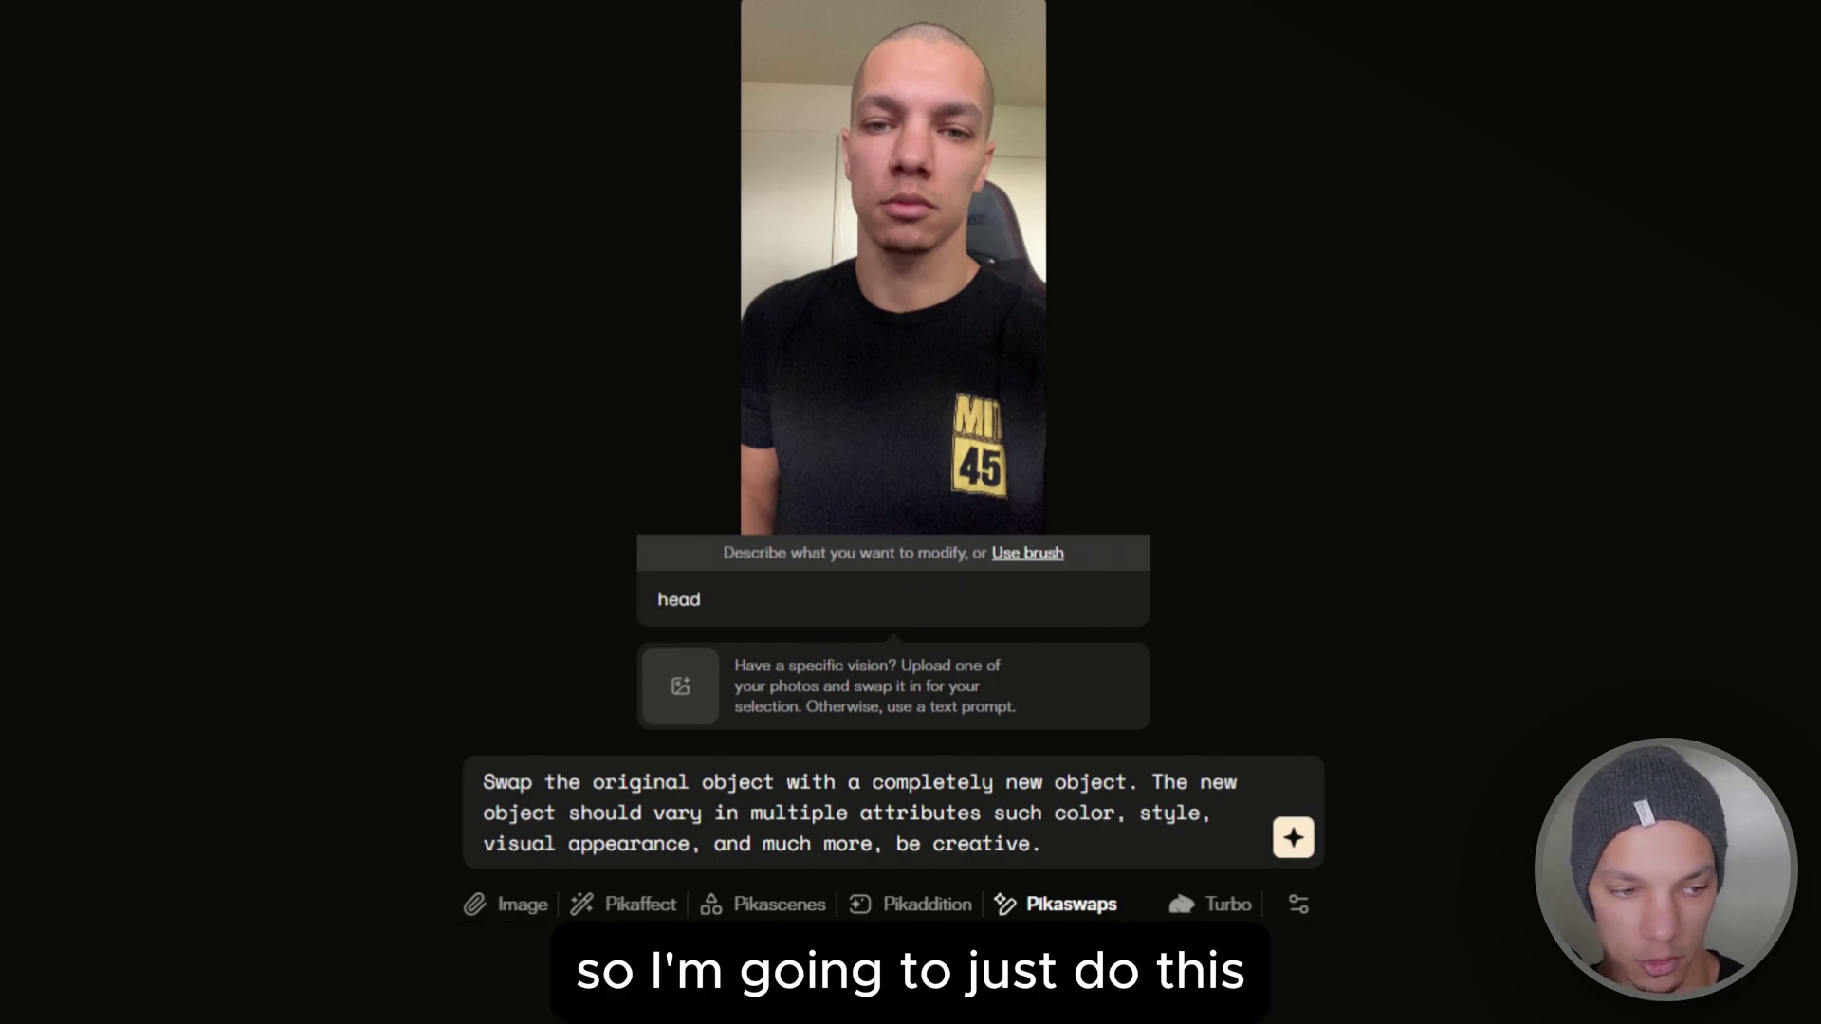
{"action": "left_click", "coordinate": [686, 677]}
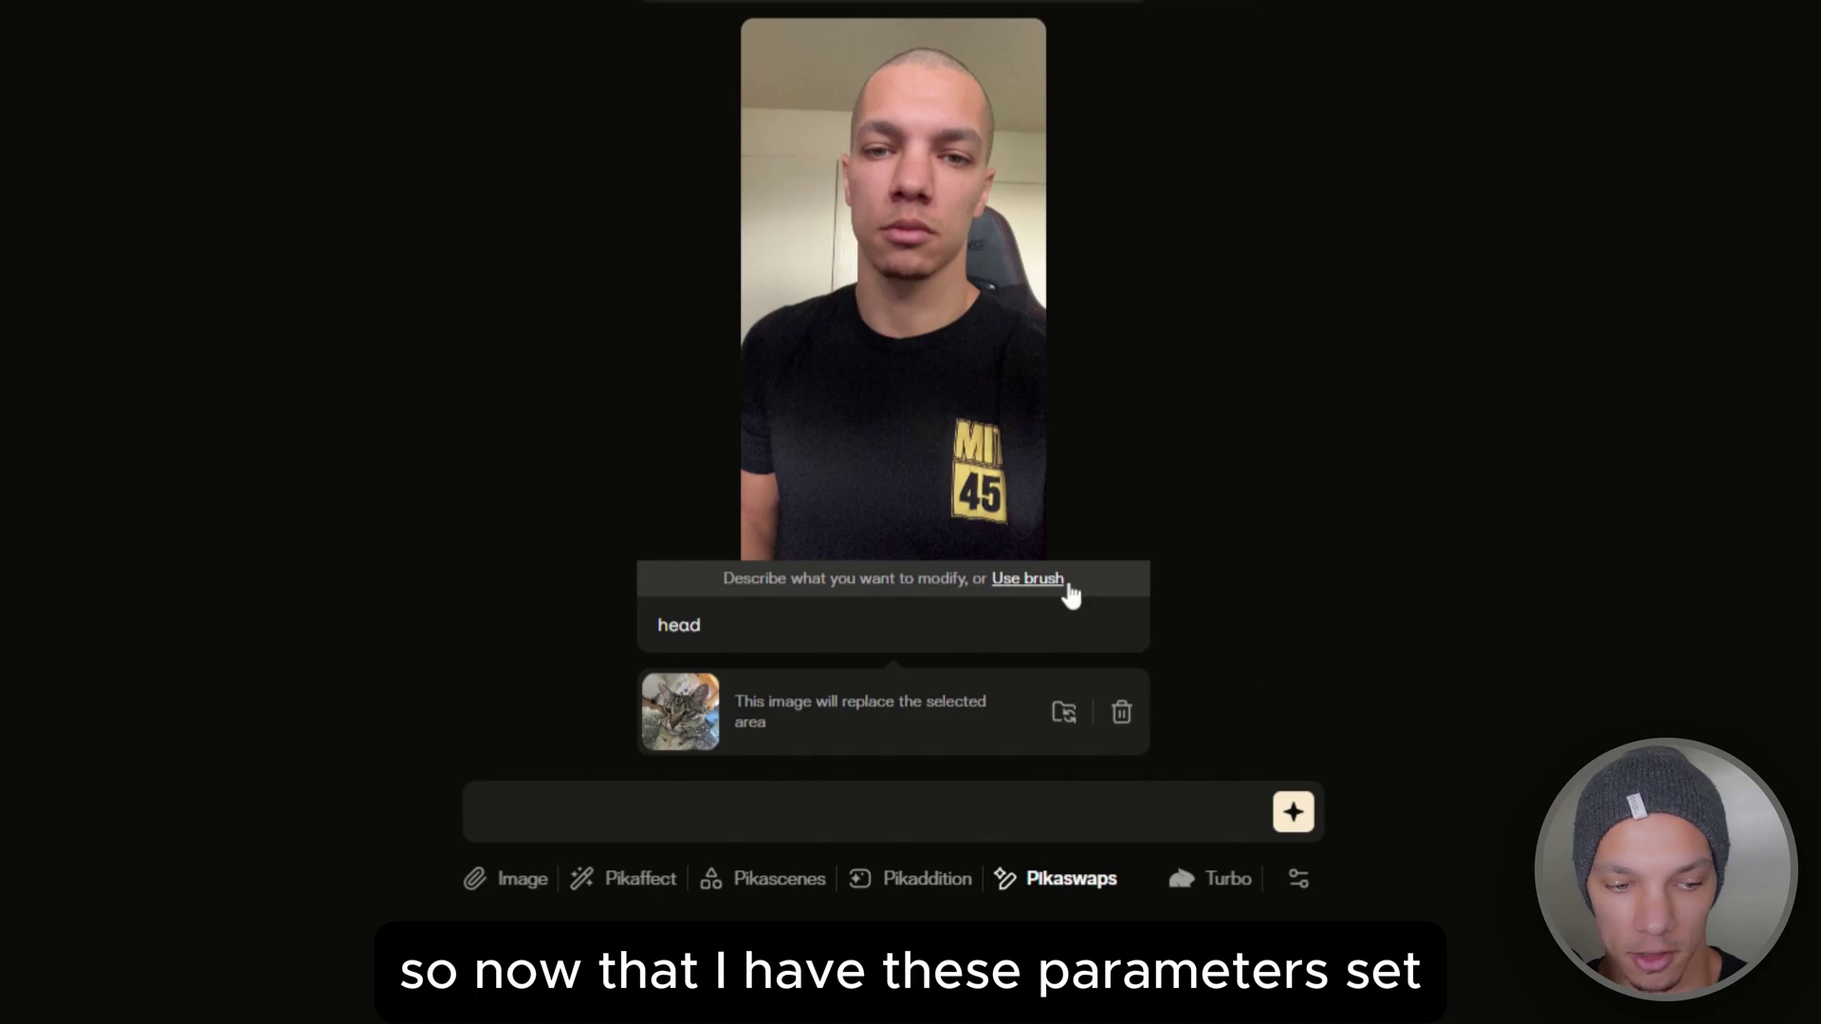
{"action": "left_click", "coordinate": [1294, 814]}
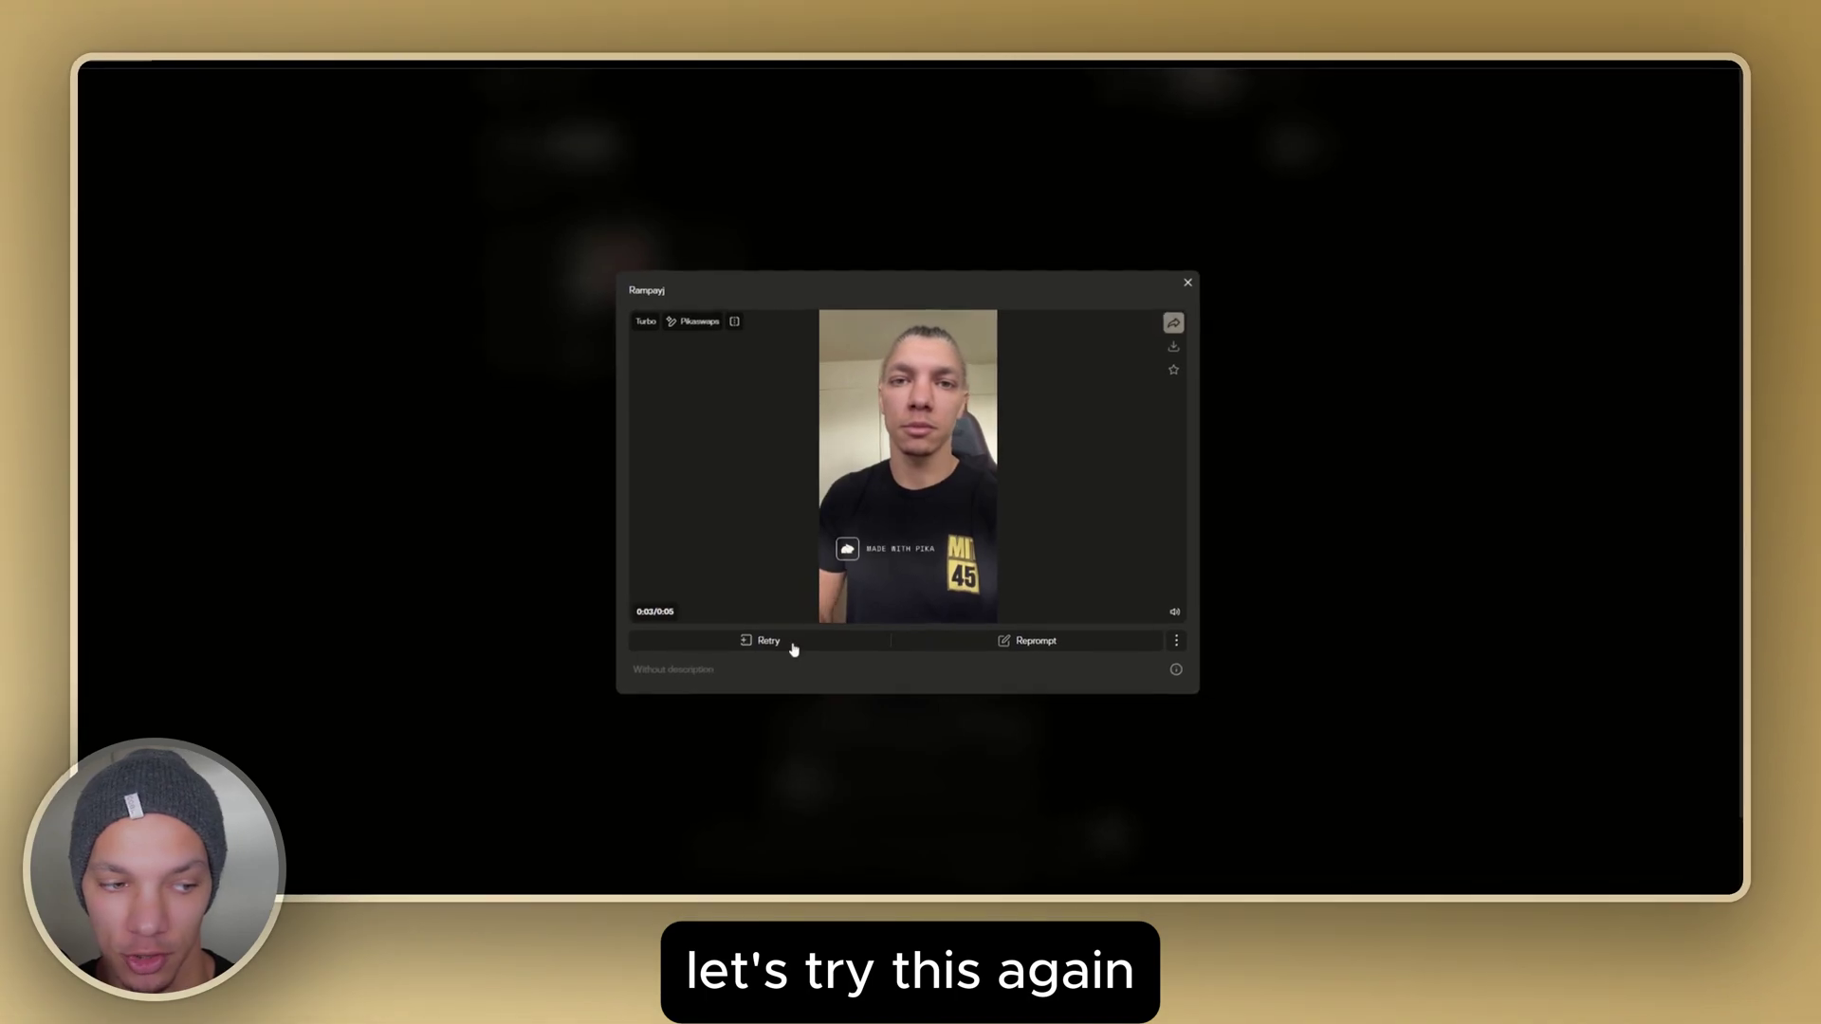
- Retry the result to reload the IMG_1670.MOV and cat-image swap setup
{"action": "left_click", "coordinate": [1455, 93]}
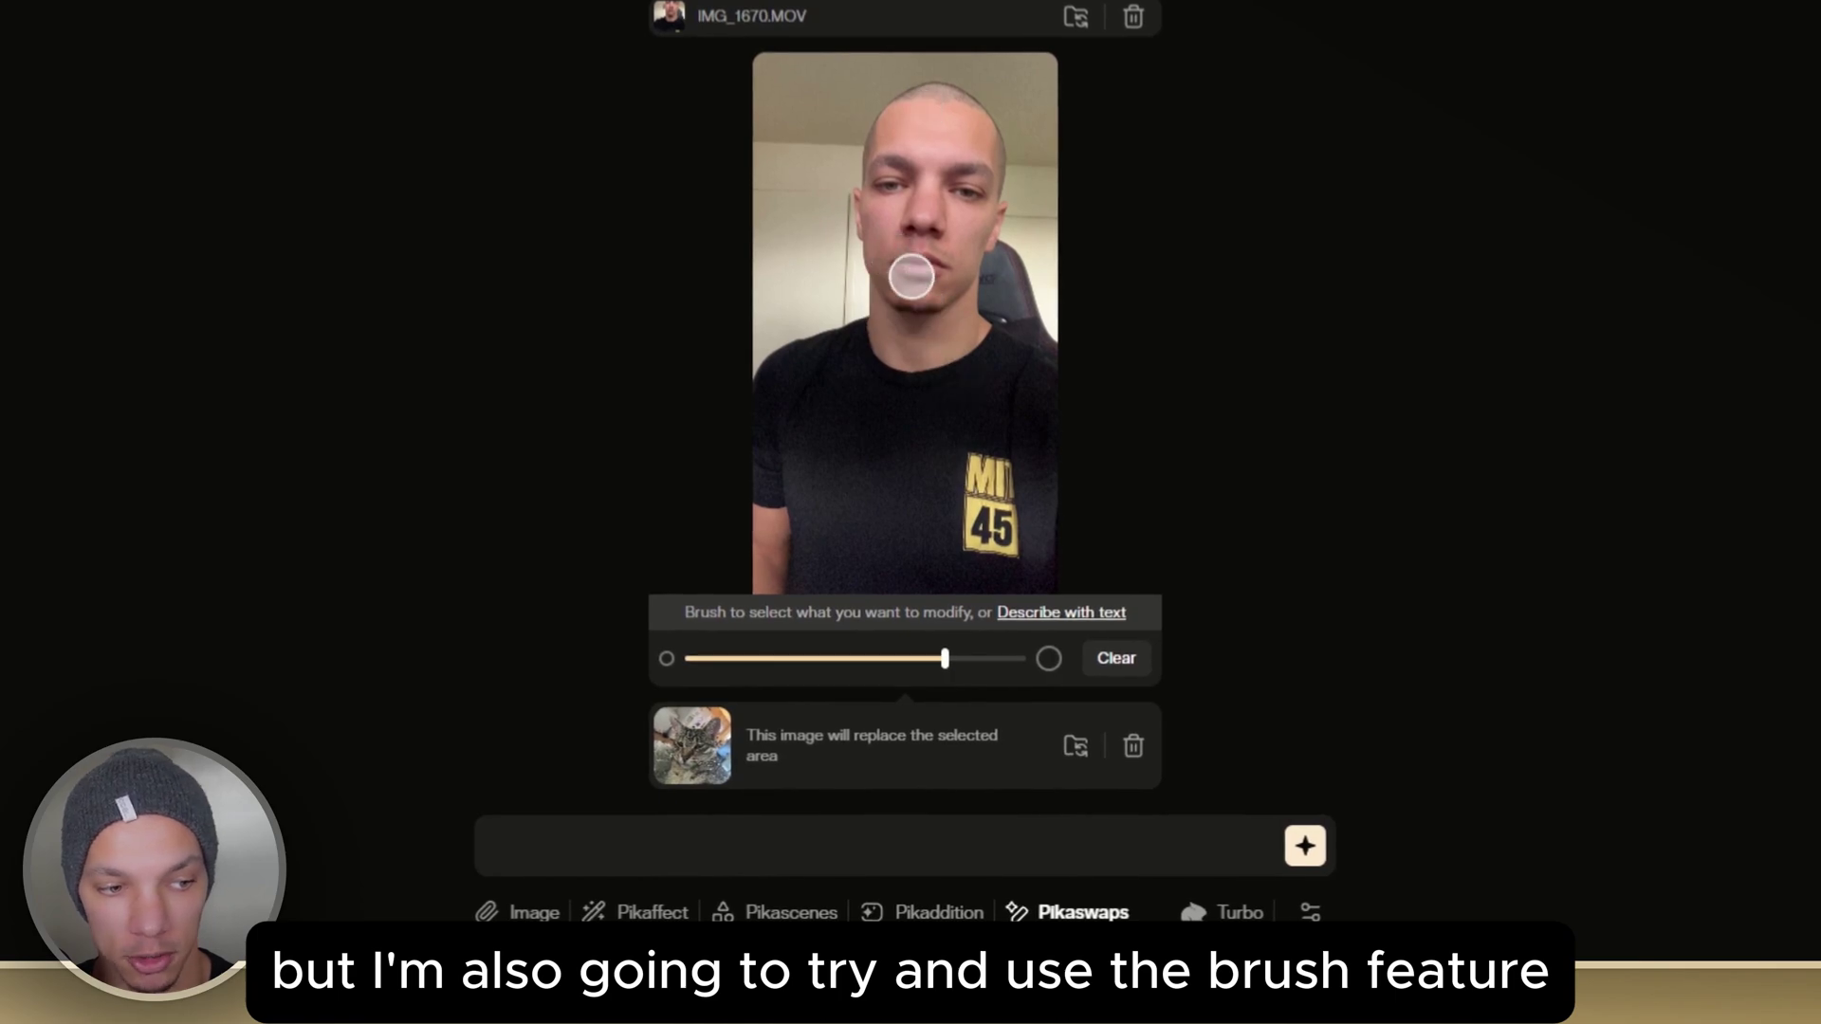
- Paint a mask over the man's head, enter a 'Replace' prompt, and generate
{"action": "mouse_move", "coordinate": [906, 288]}
{"action": "left_mouse_down"}
{"action": "mouse_move", "coordinate": [870, 164]}
{"action": "mouse_move", "coordinate": [933, 94]}
{"action": "mouse_move", "coordinate": [991, 137]}
{"action": "mouse_move", "coordinate": [994, 210]}
{"action": "mouse_move", "coordinate": [968, 269]}
{"action": "mouse_move", "coordinate": [927, 293]}
{"action": "mouse_move", "coordinate": [905, 150]}
{"action": "mouse_move", "coordinate": [936, 130]}
{"action": "mouse_move", "coordinate": [970, 172]}
{"action": "mouse_move", "coordinate": [971, 213]}
{"action": "mouse_move", "coordinate": [922, 254]}
{"action": "mouse_move", "coordinate": [923, 178]}
{"action": "mouse_move", "coordinate": [941, 162]}
{"action": "mouse_move", "coordinate": [920, 289]}
{"action": "left_mouse_up"}
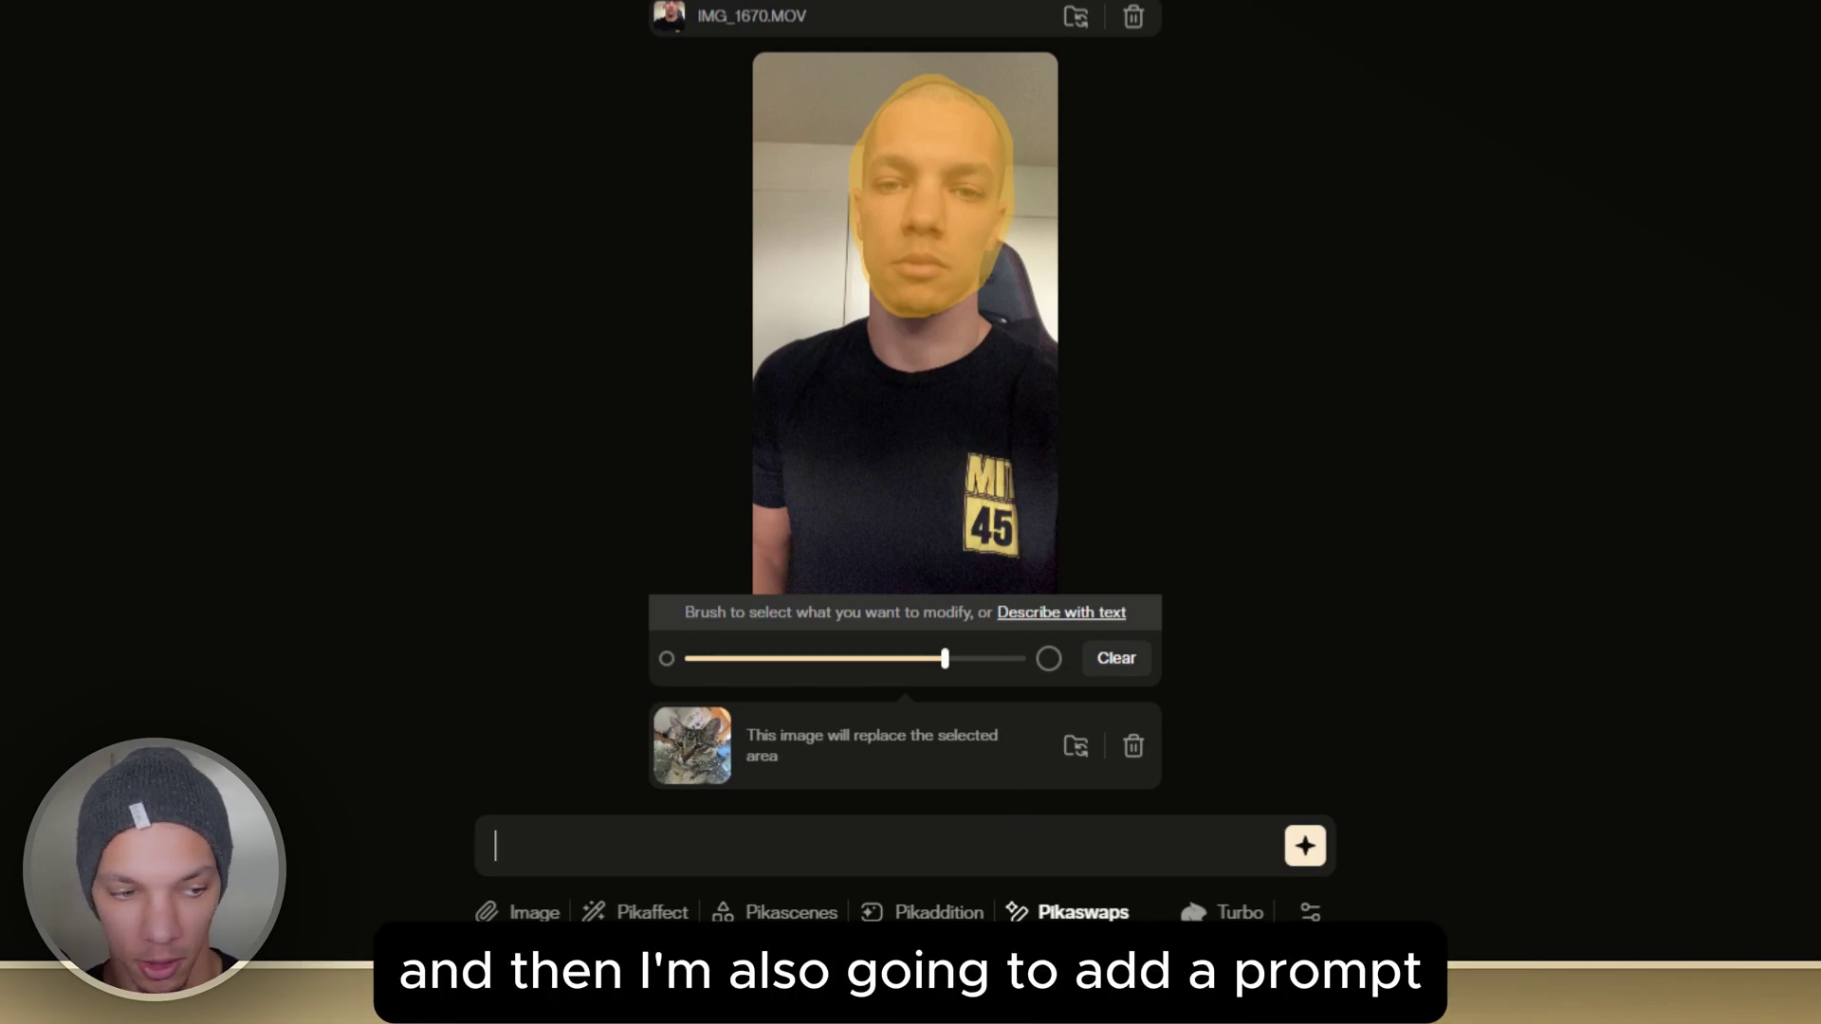
{"action": "type", "text": "Replace head with a cat's head"}
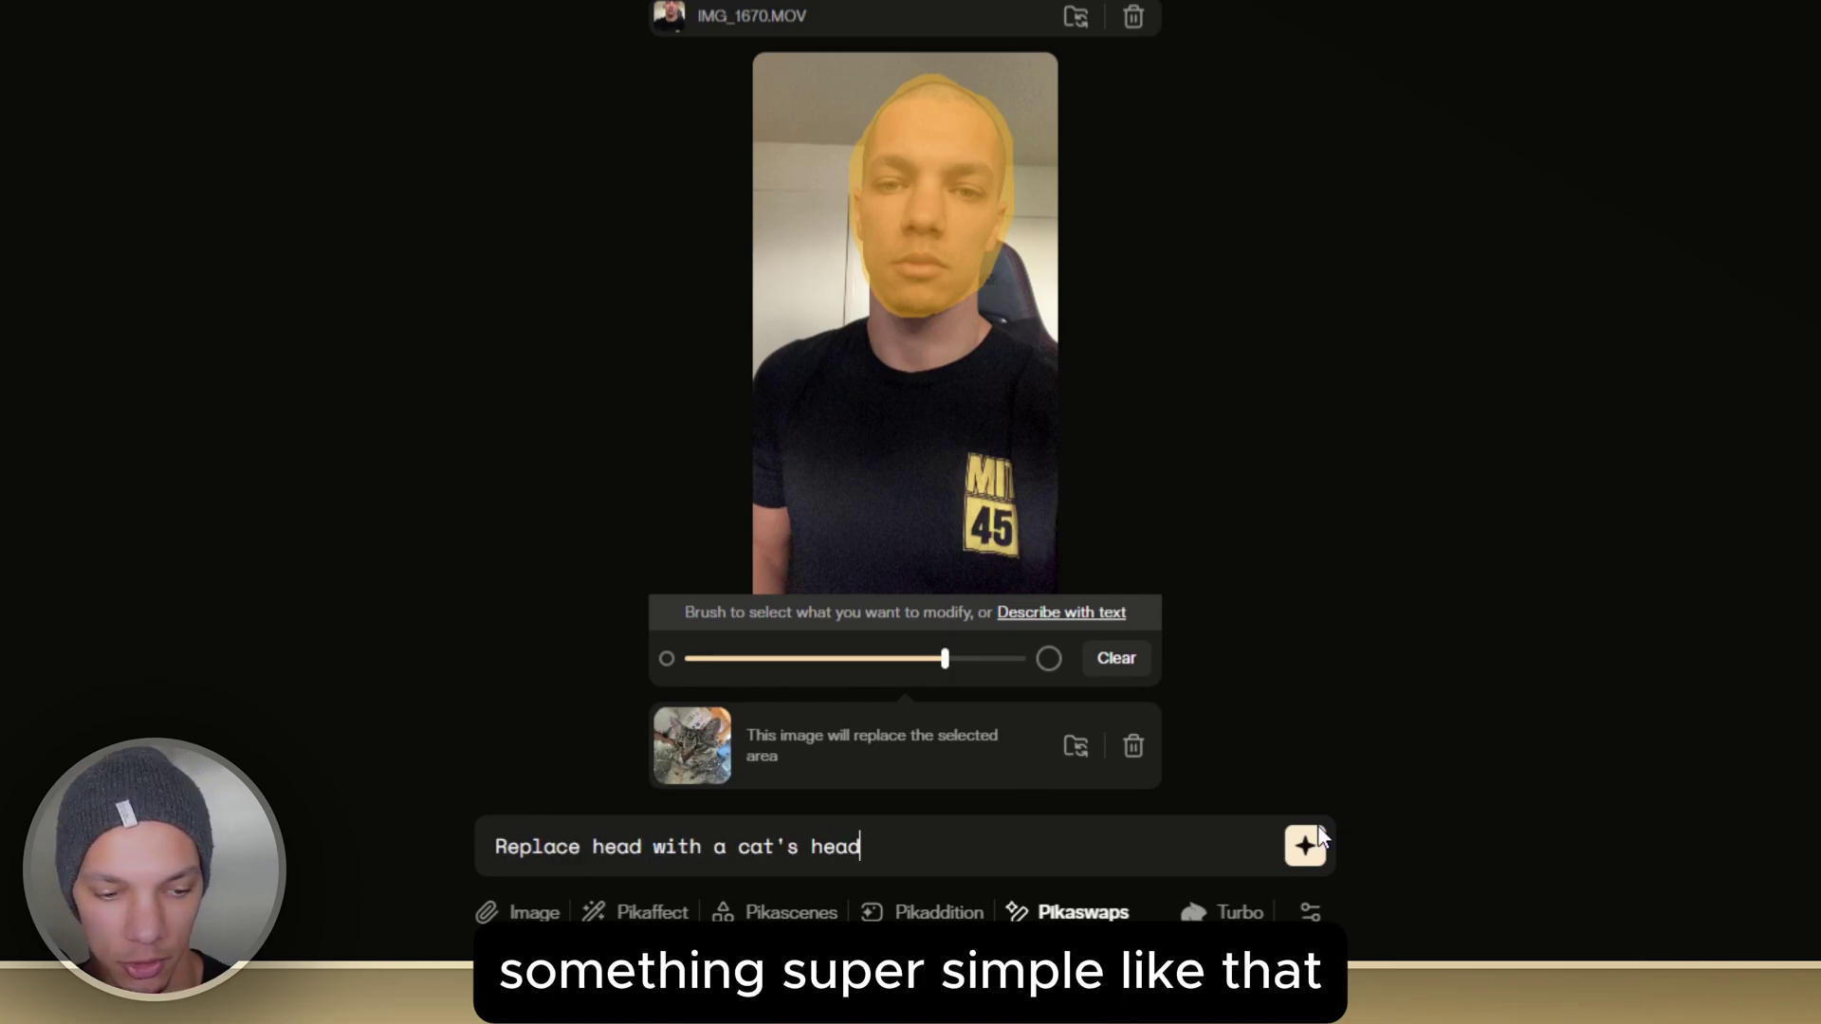
{"action": "left_click", "coordinate": [1307, 847]}
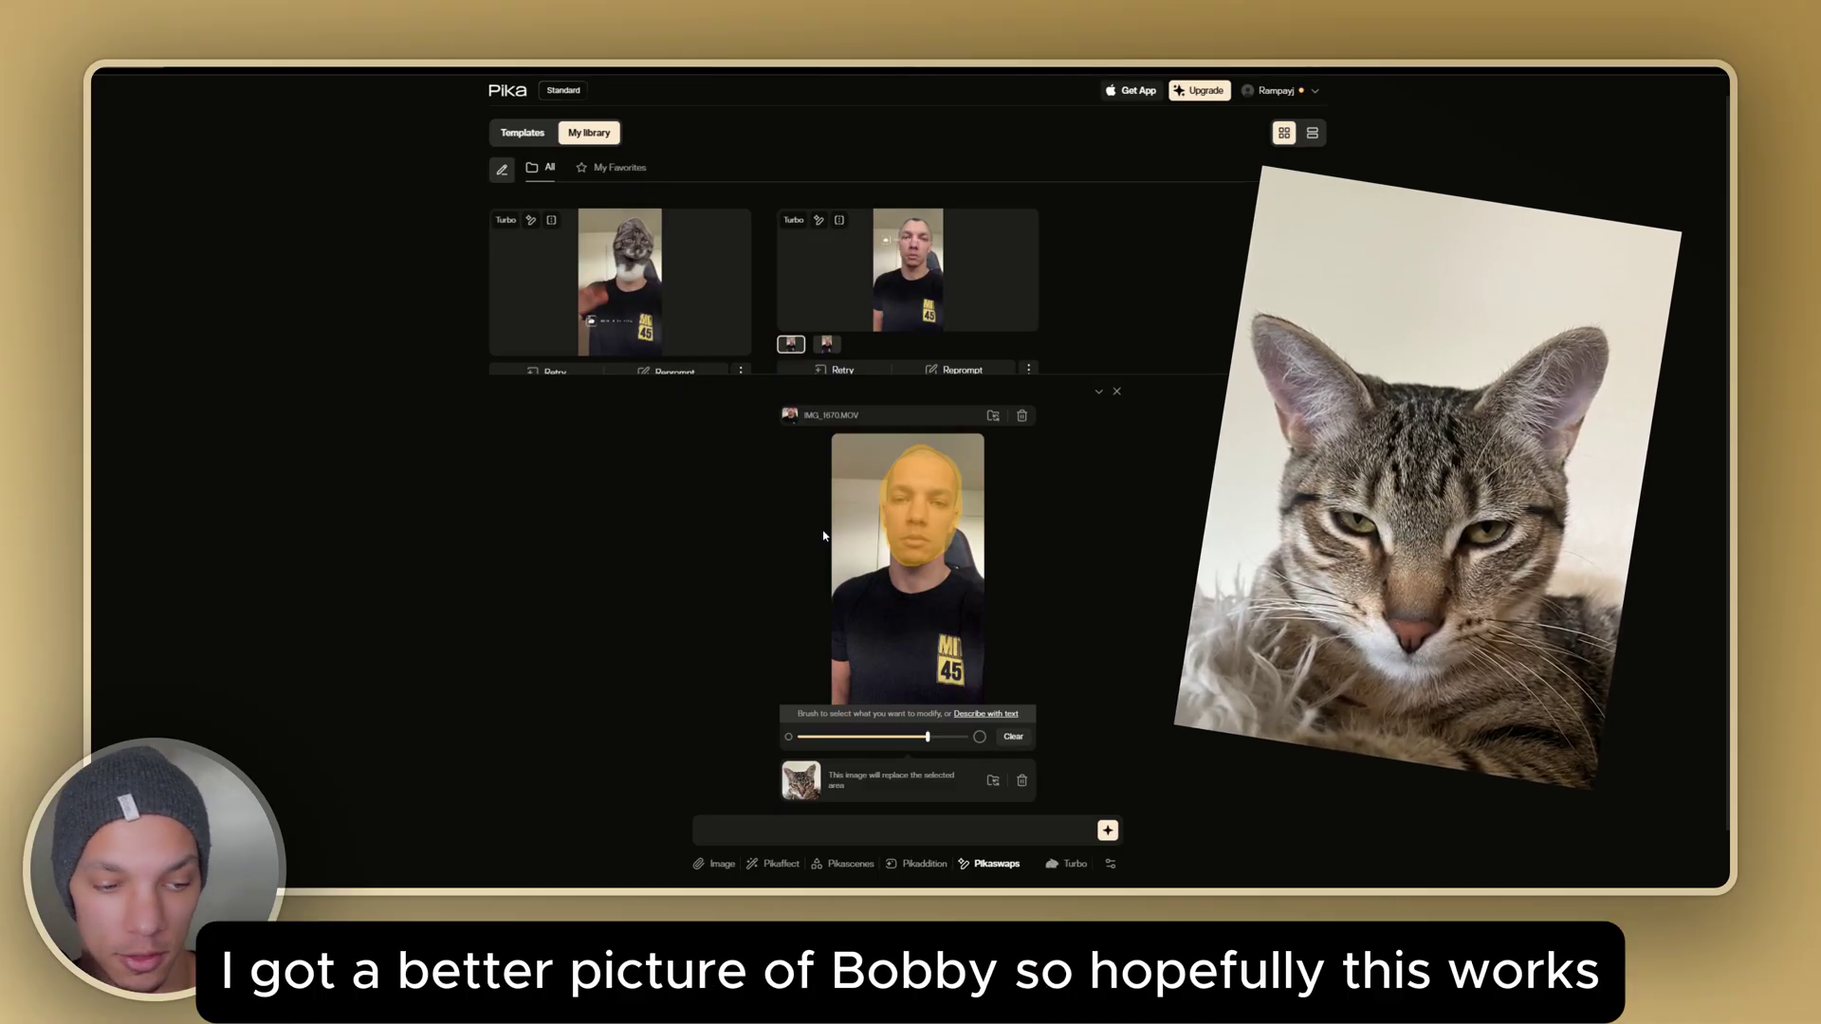
- Generate with the prompt 'Replace head with Cat's head' and open the newest library video
{"action": "type", "text": "Replace head with Cat's head"}
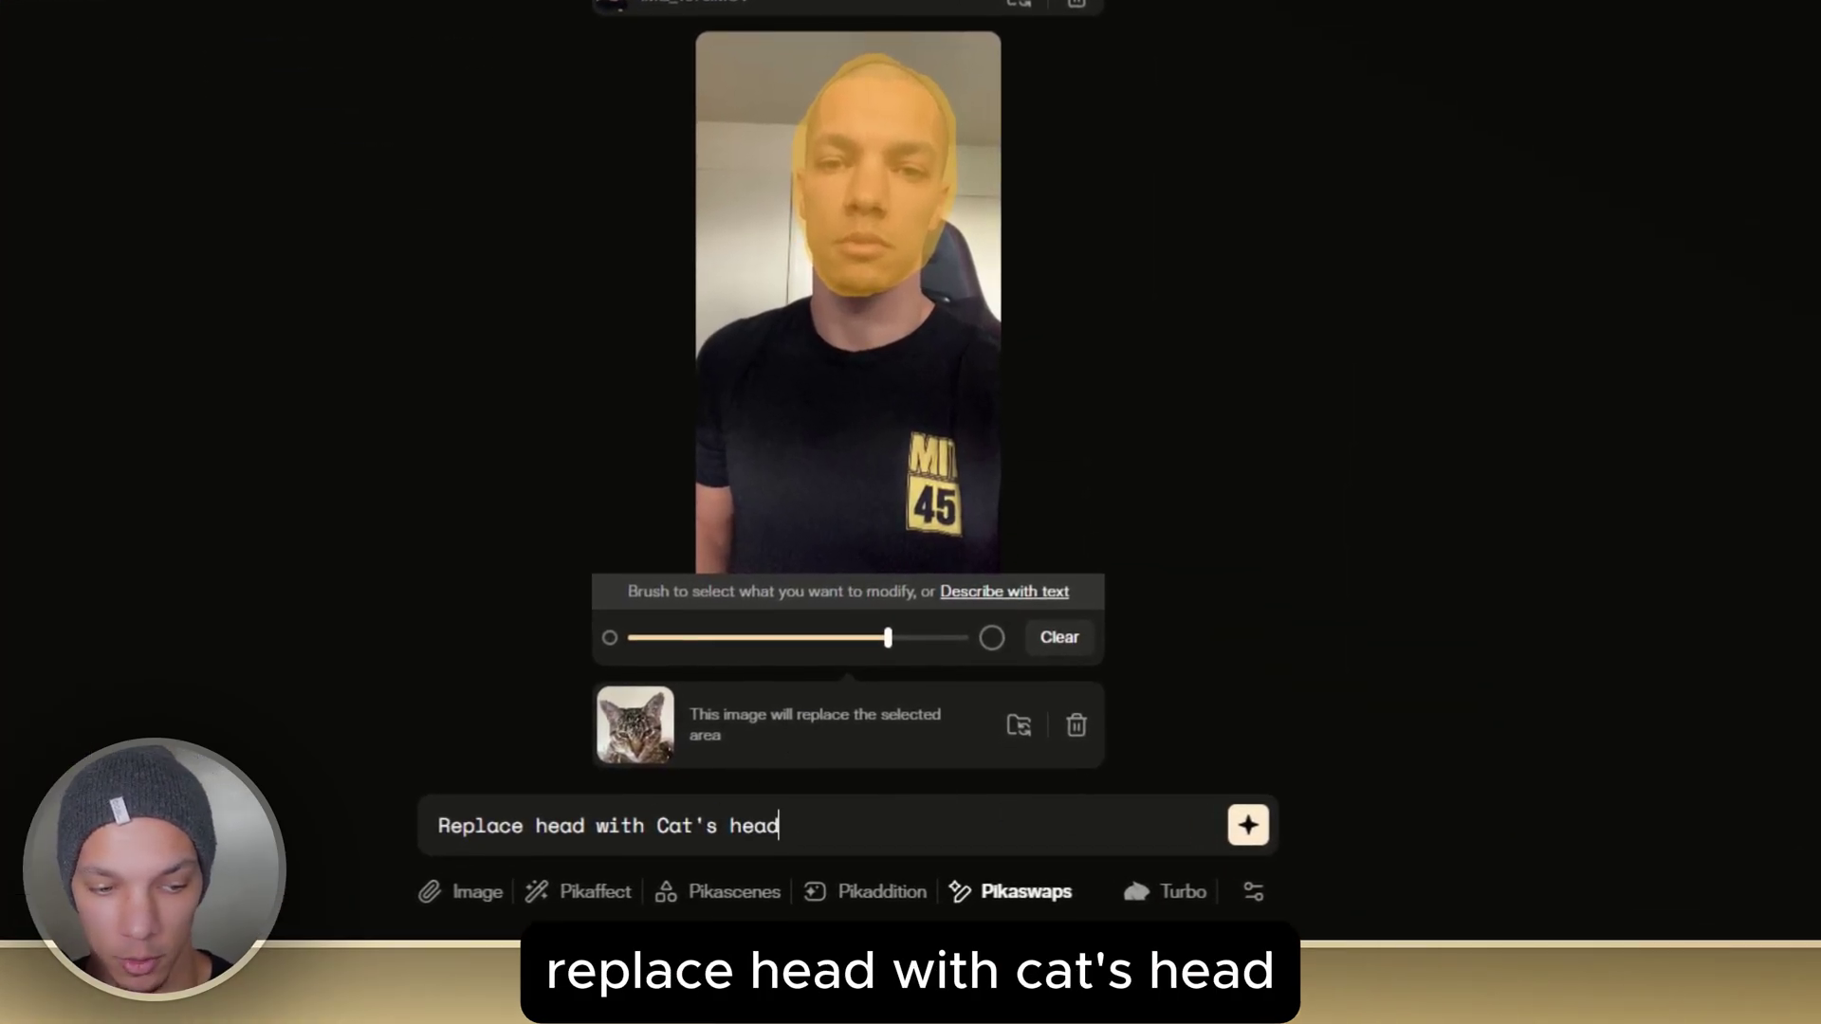
{"action": "left_click", "coordinate": [1248, 824]}
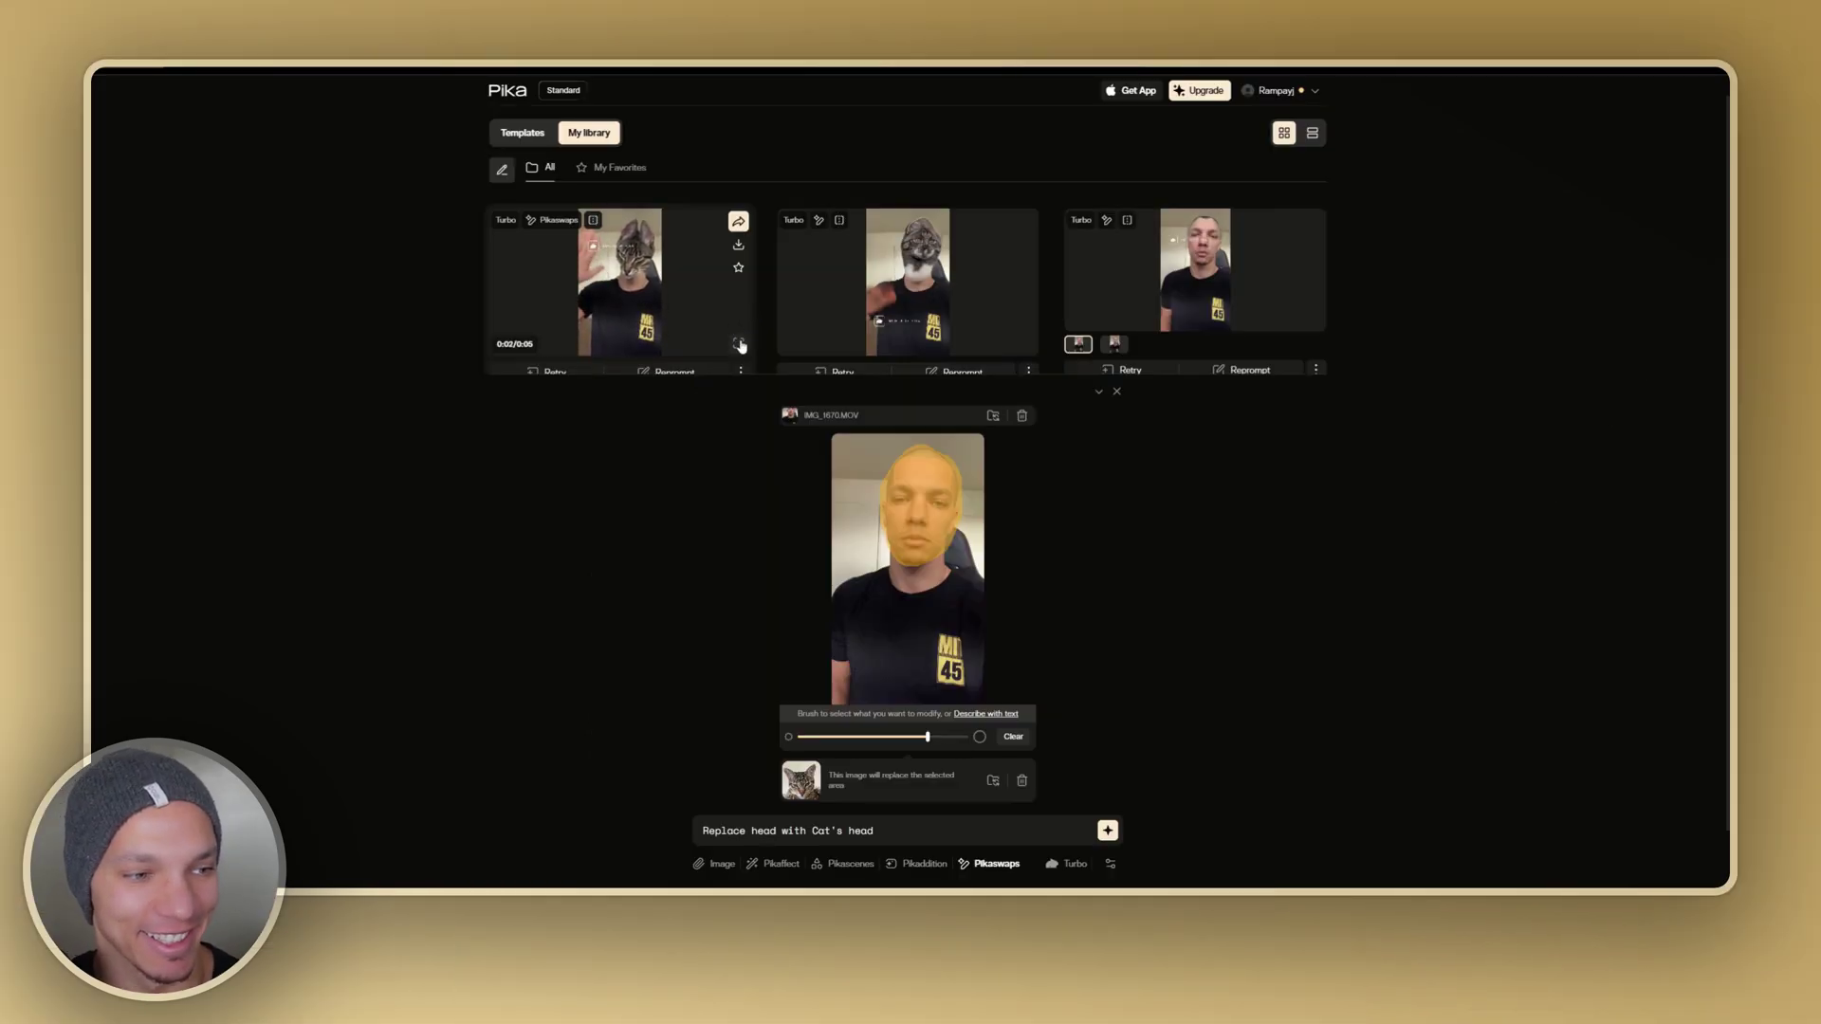
{"action": "left_click", "coordinate": [738, 335]}
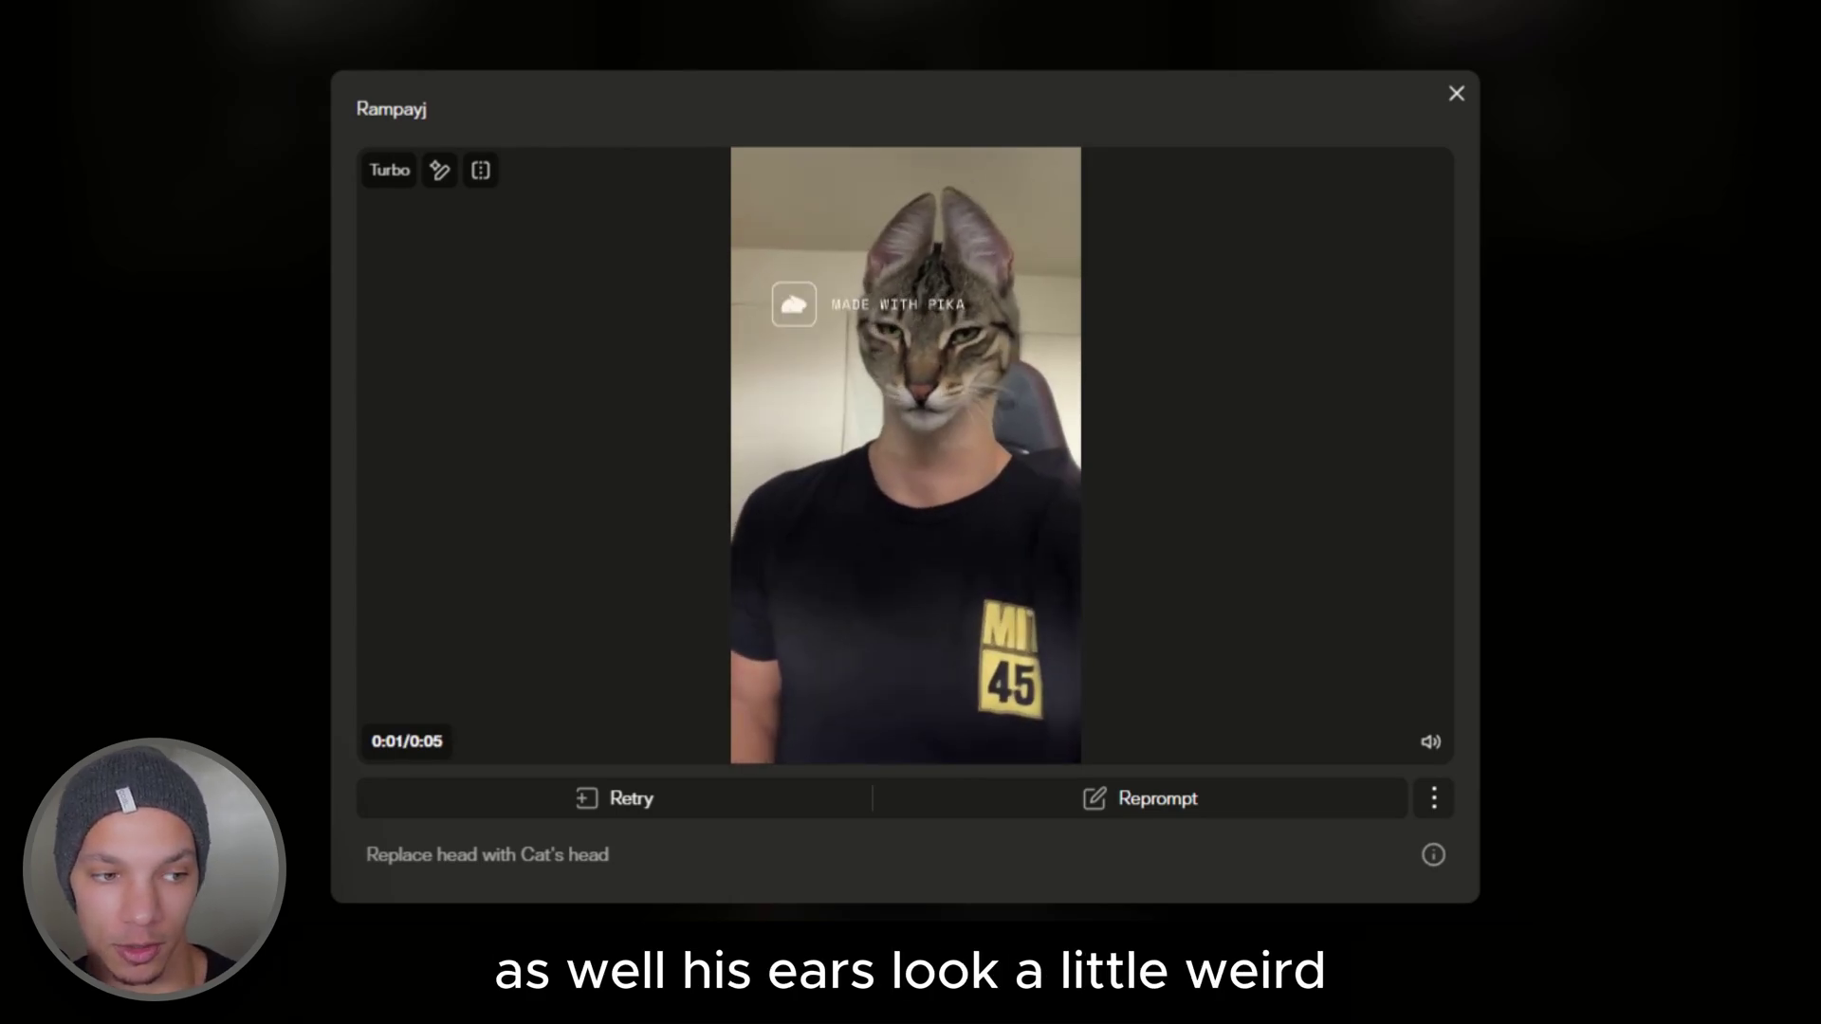
- Watch the cat-head swap result in the video viewer
{"action": "mouse_move", "coordinate": [981, 275]}
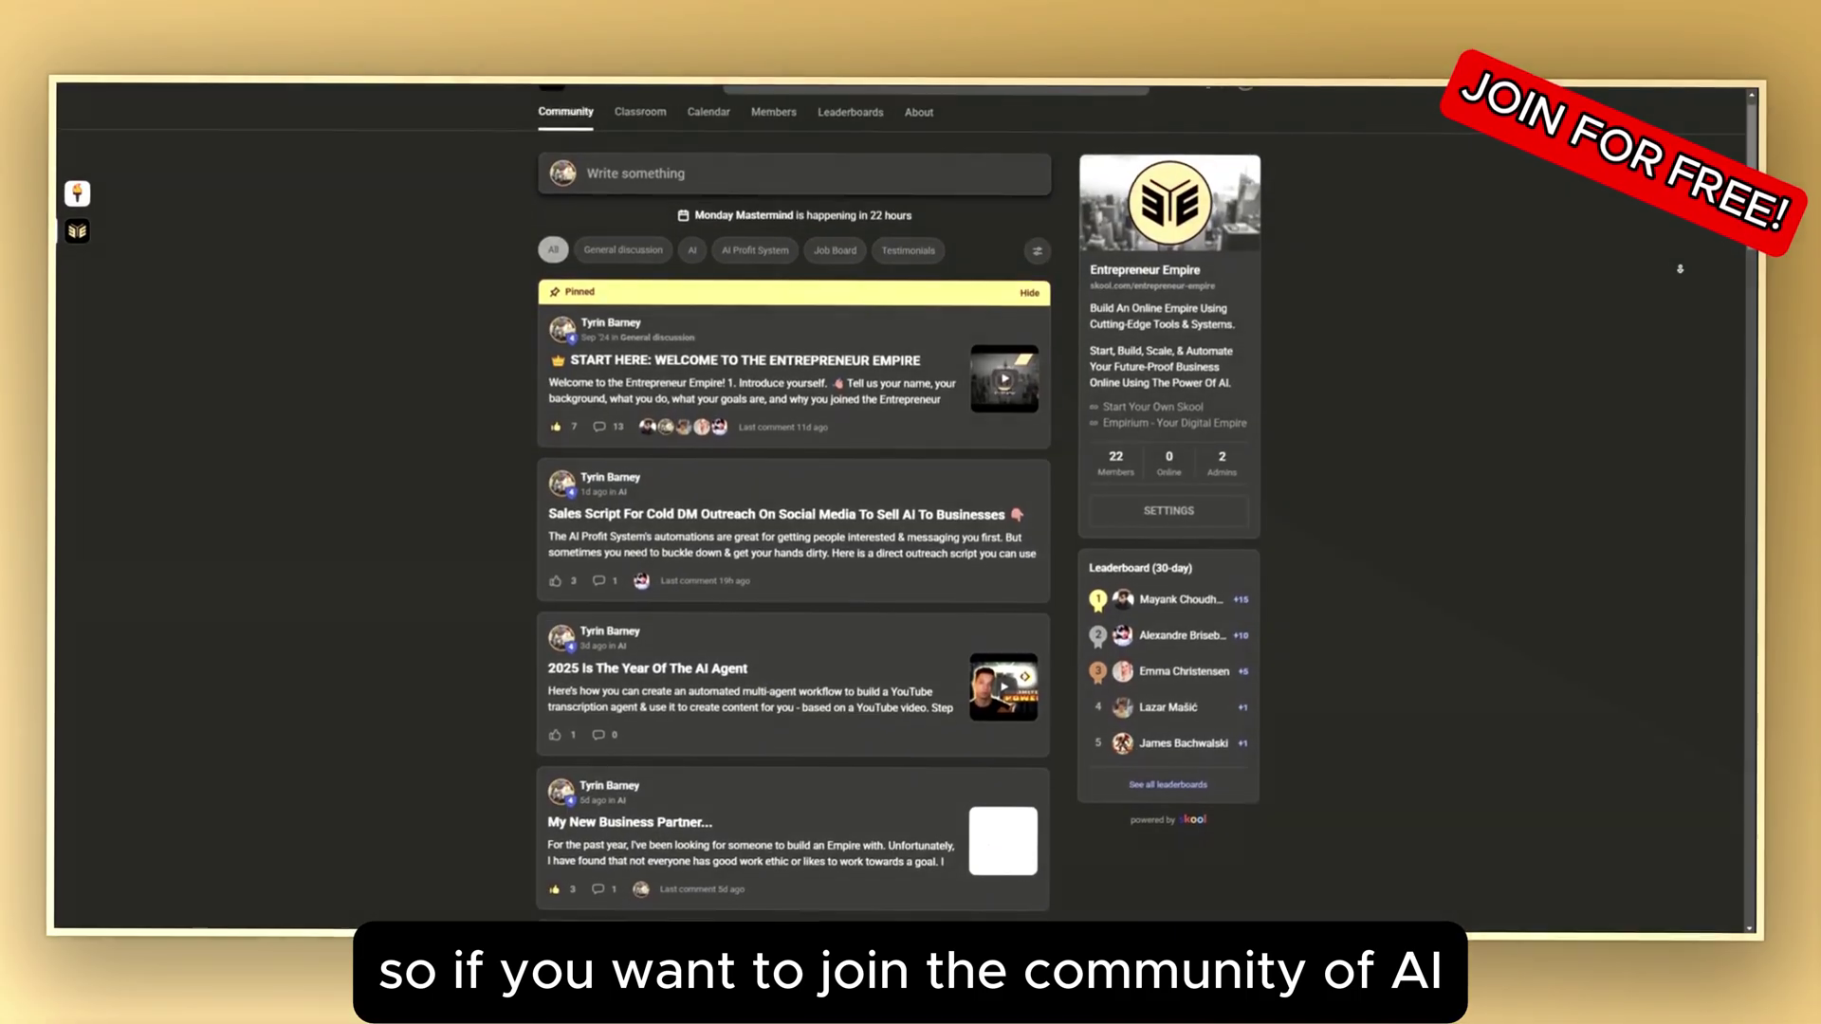
{"action": "scroll", "coordinate": [1683, 298], "scroll_direction": "down", "scroll_amount": 15}
{"action": "scroll", "coordinate": [1683, 299], "scroll_direction": "down", "scroll_amount": 10}
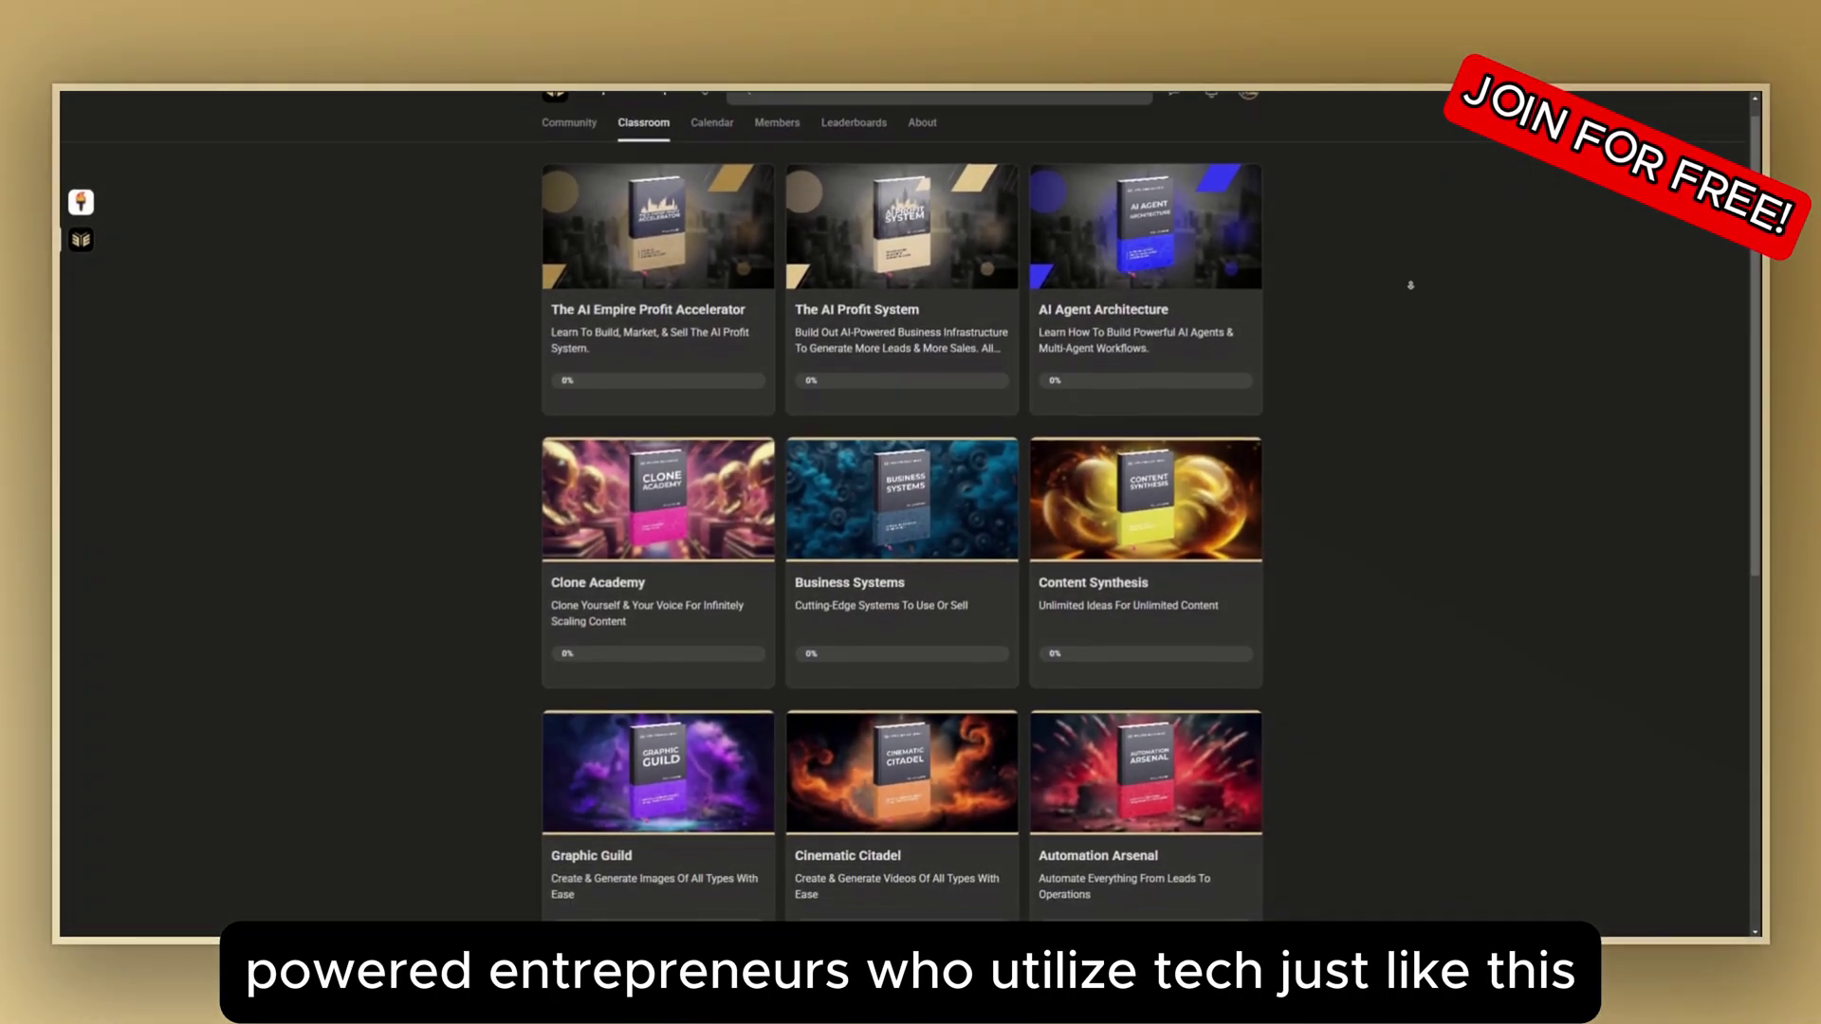
{"action": "scroll", "coordinate": [1410, 285], "scroll_direction": "down", "scroll_amount": 5}
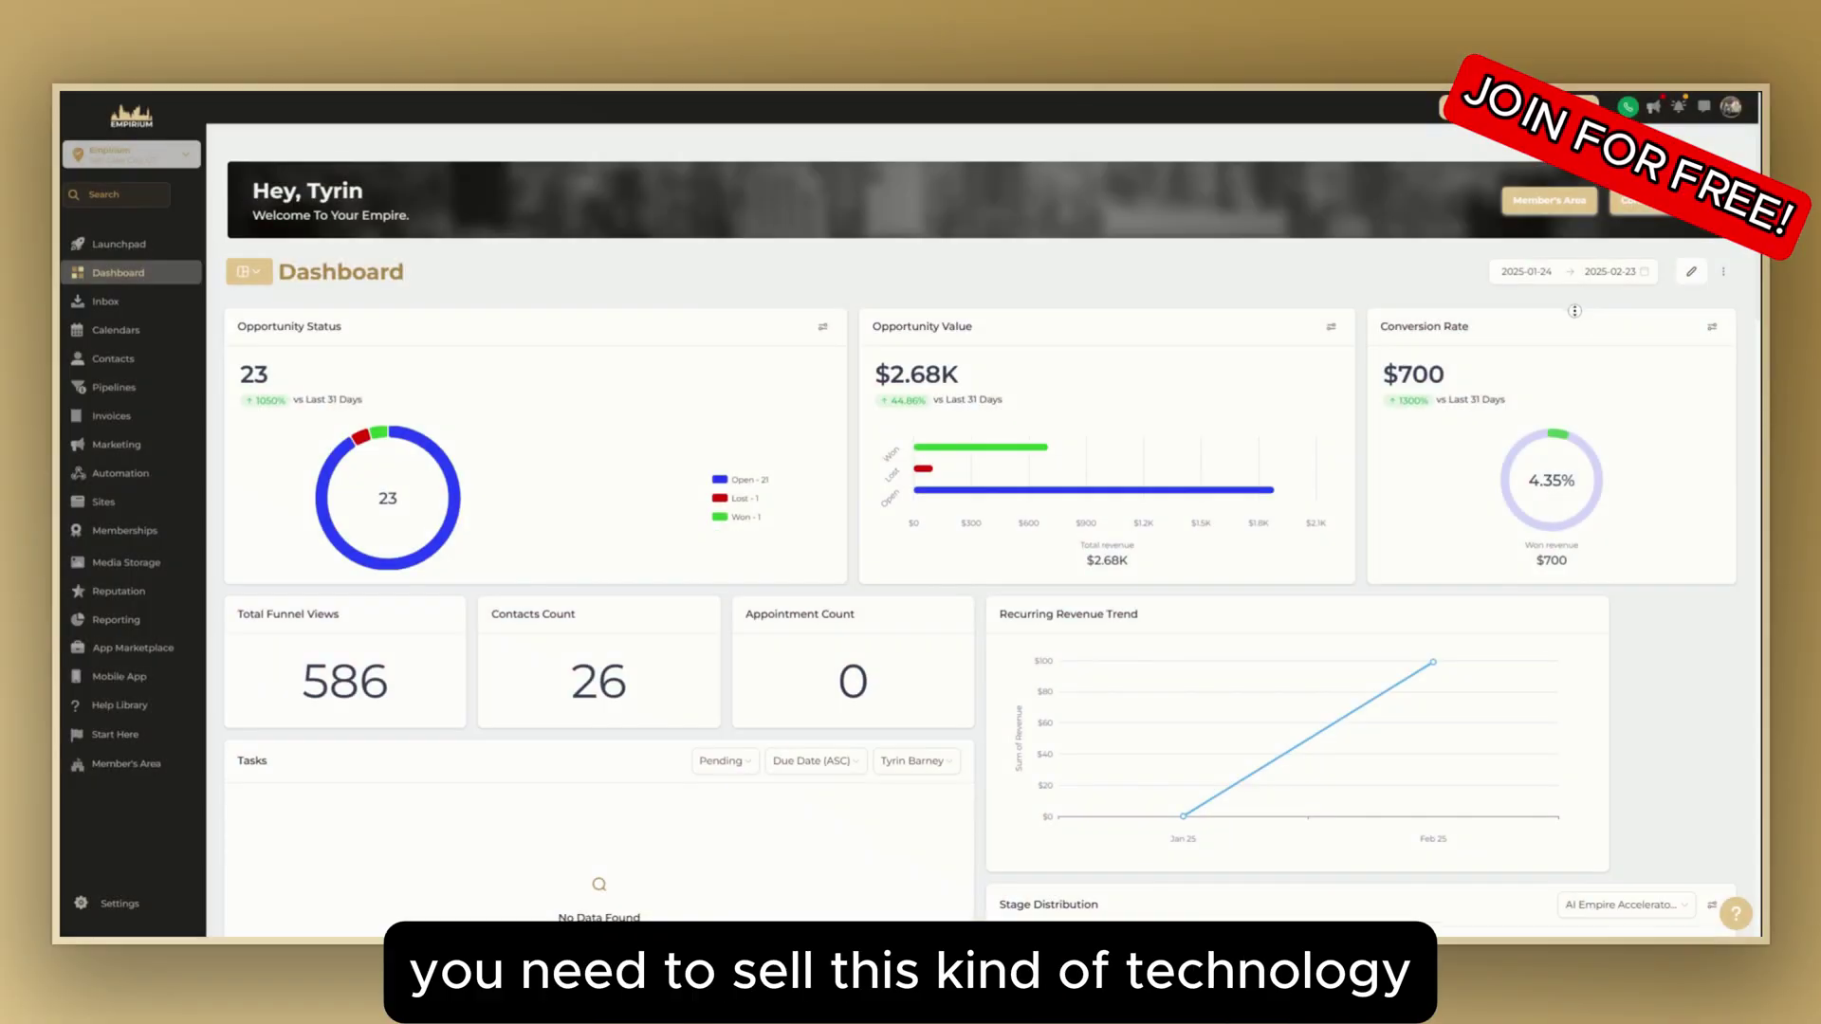
{"action": "scroll", "coordinate": [949, 531], "scroll_direction": "down", "scroll_amount": 3}
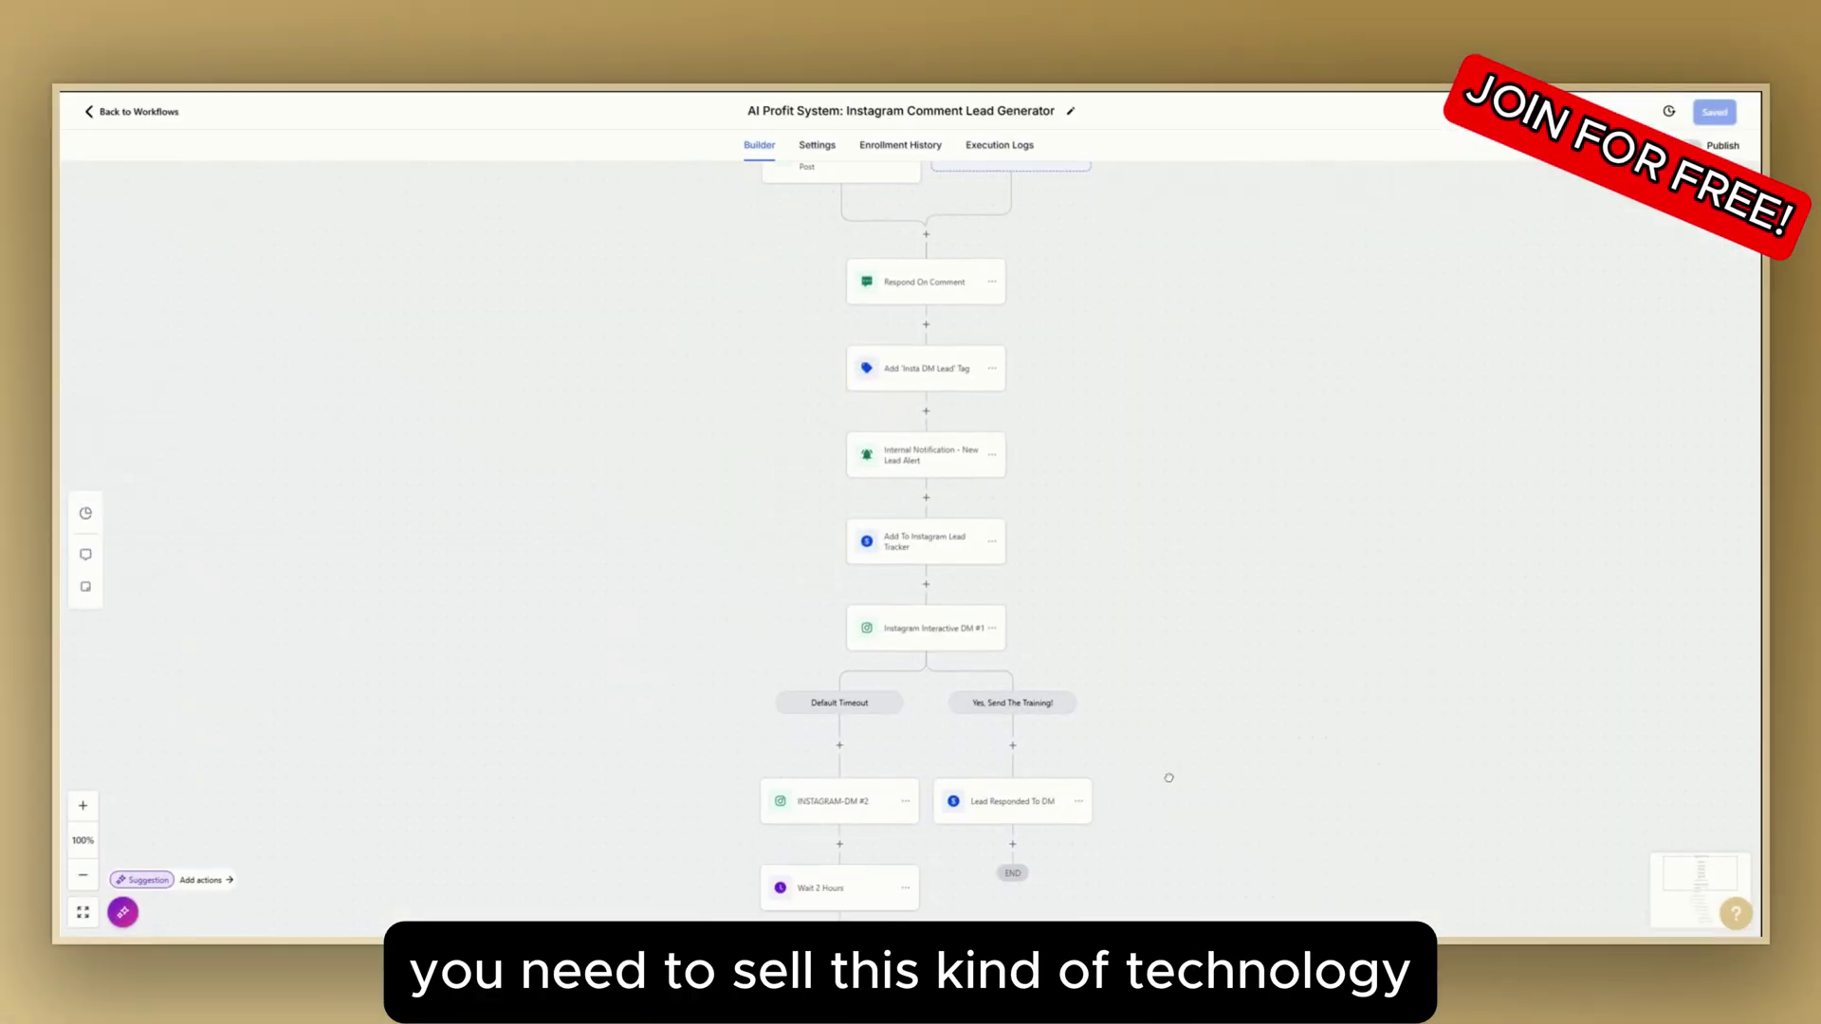
{"action": "scroll", "coordinate": [1169, 777], "scroll_direction": "down", "scroll_amount": 5}
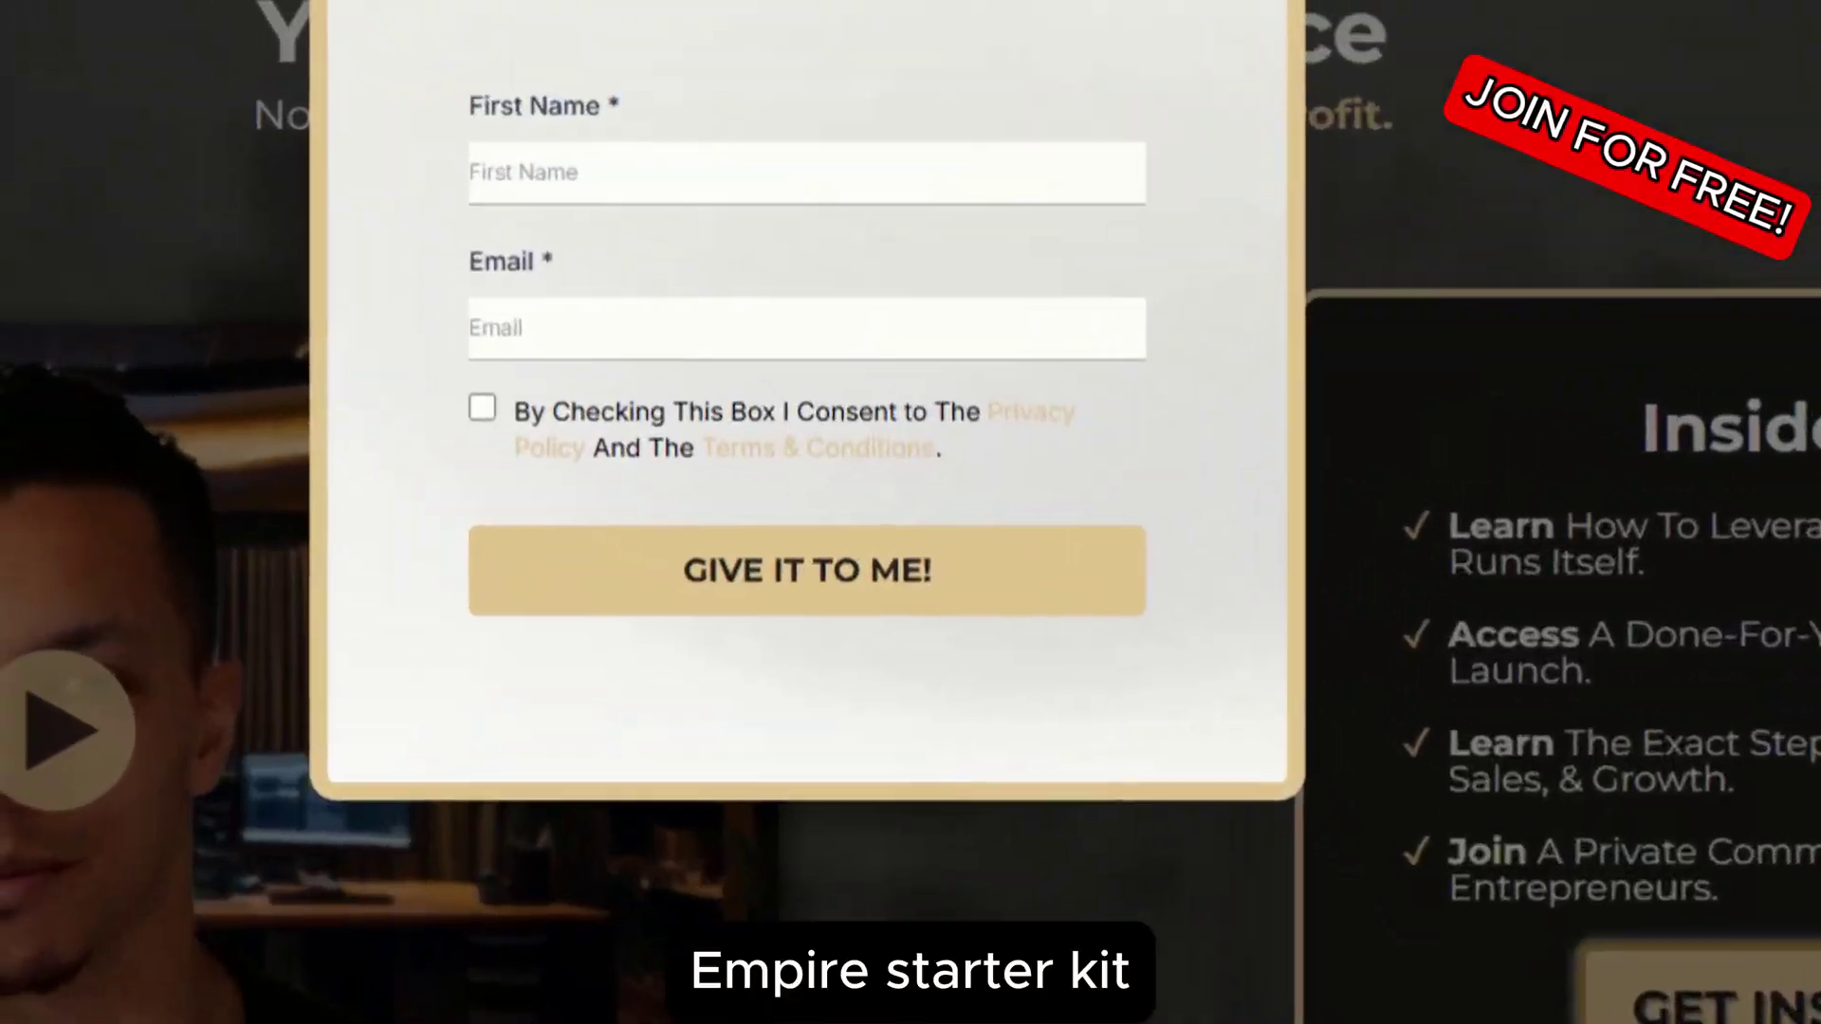
{"action": "type", "text": "Subscr"}
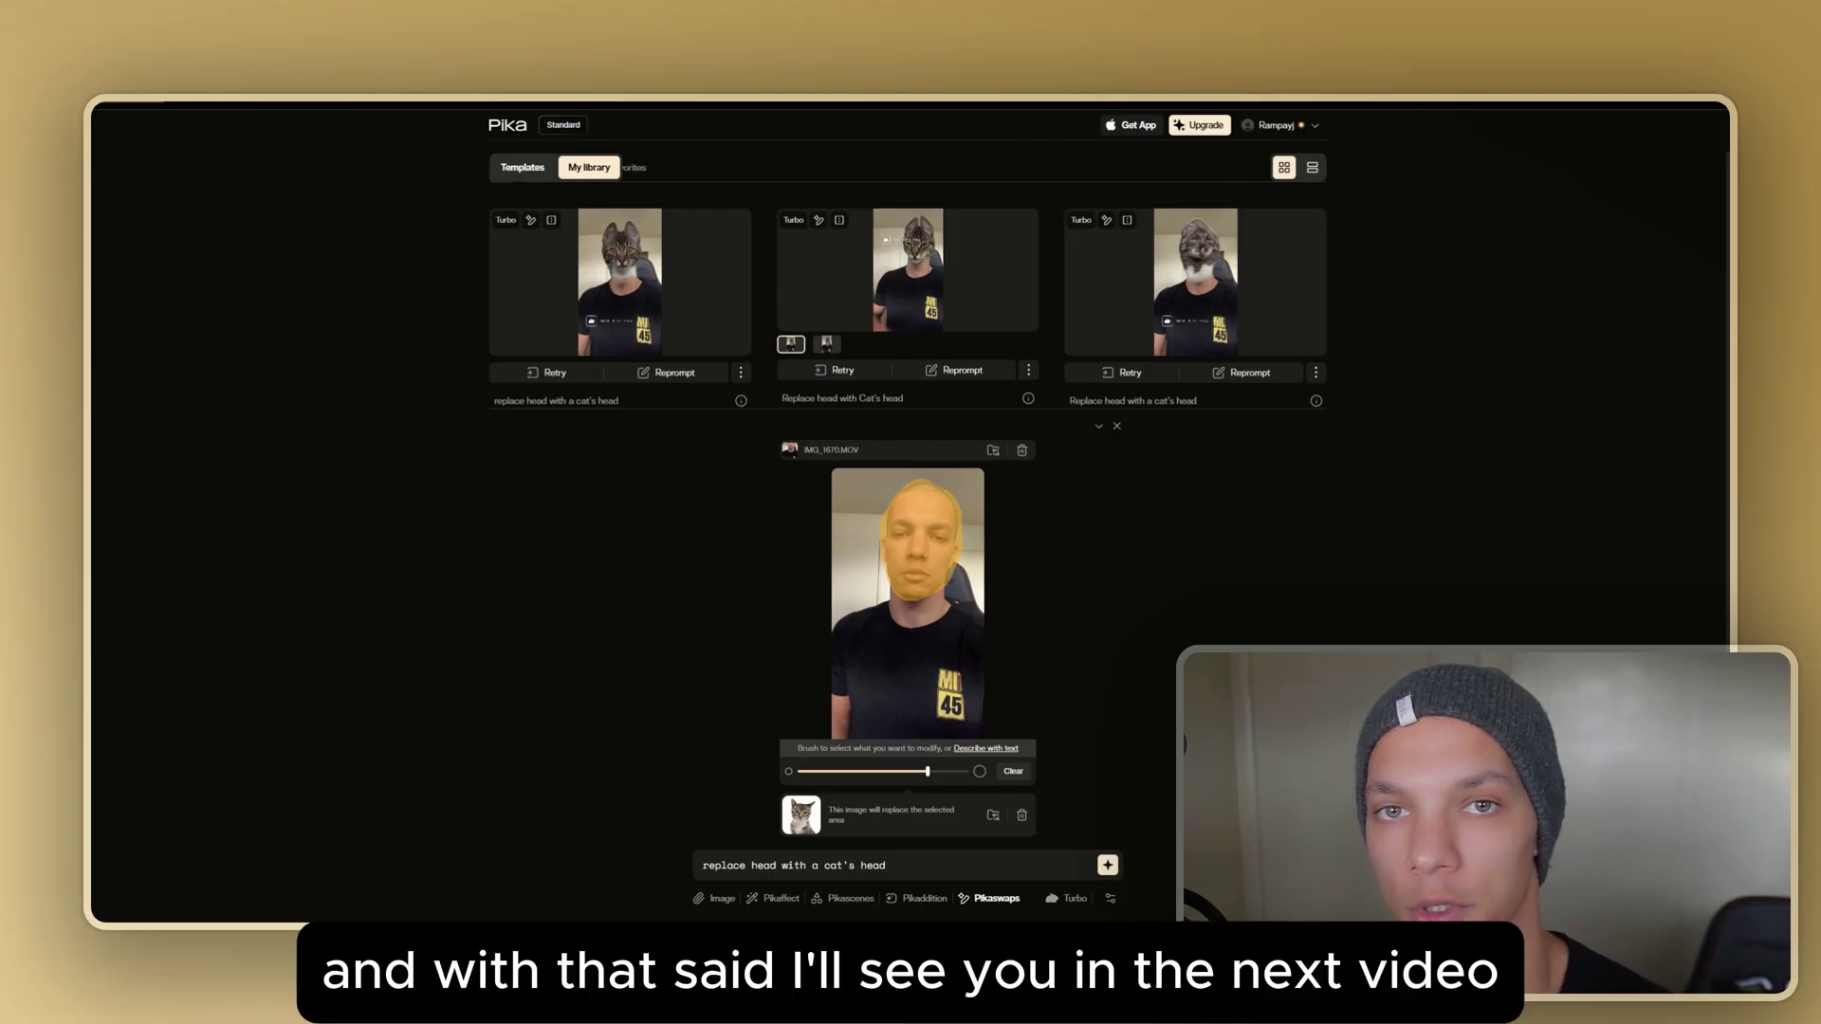